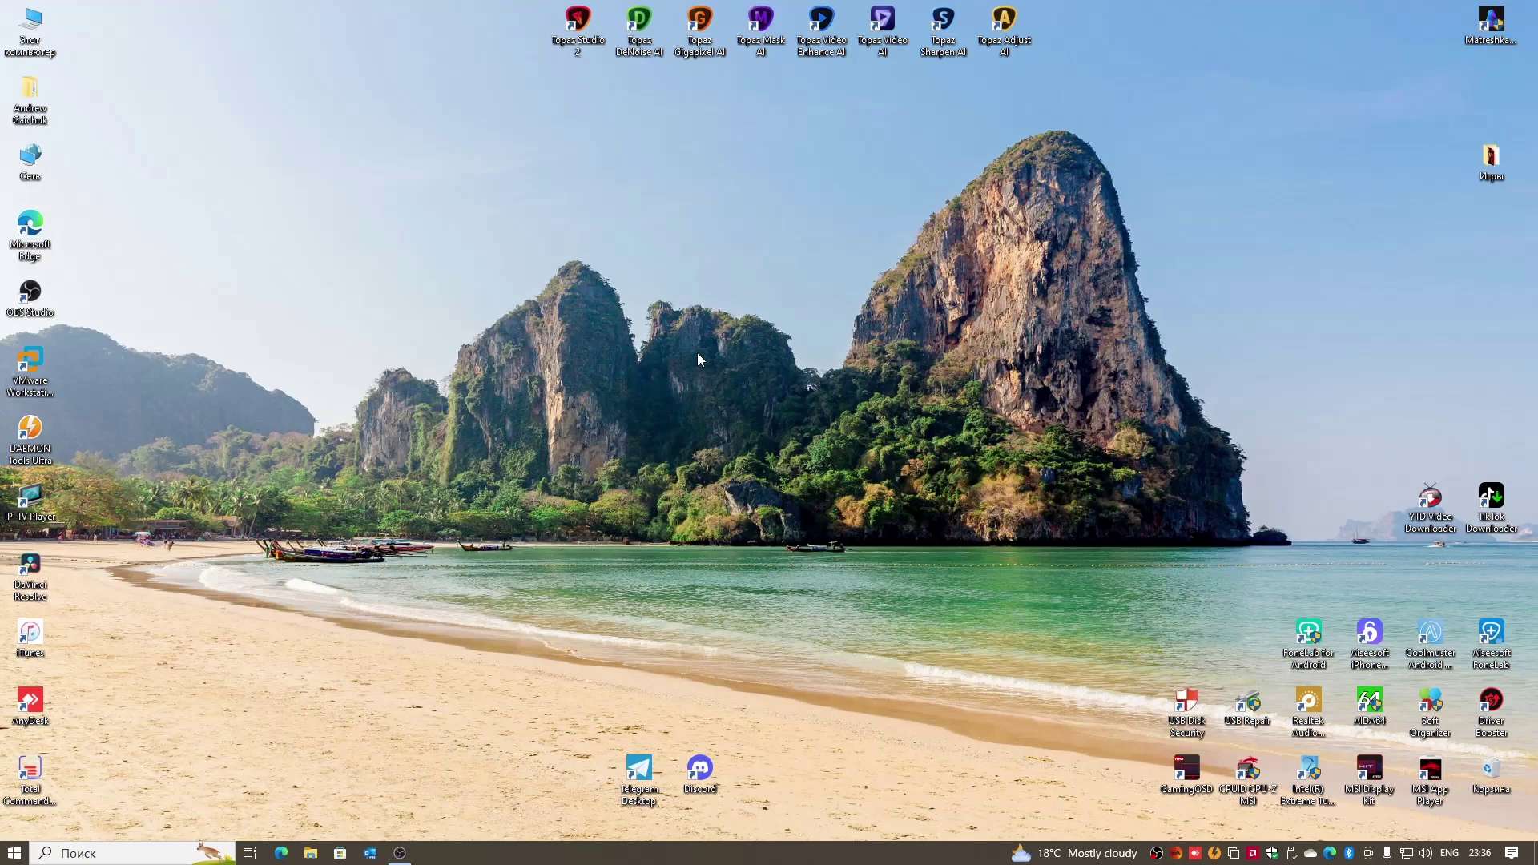
# Open Microsoft Edge and search Yandex for the Windows 11 download ("скачать windows 11").
pyautogui.press('super+1')
pyautogui.click(582, 78)
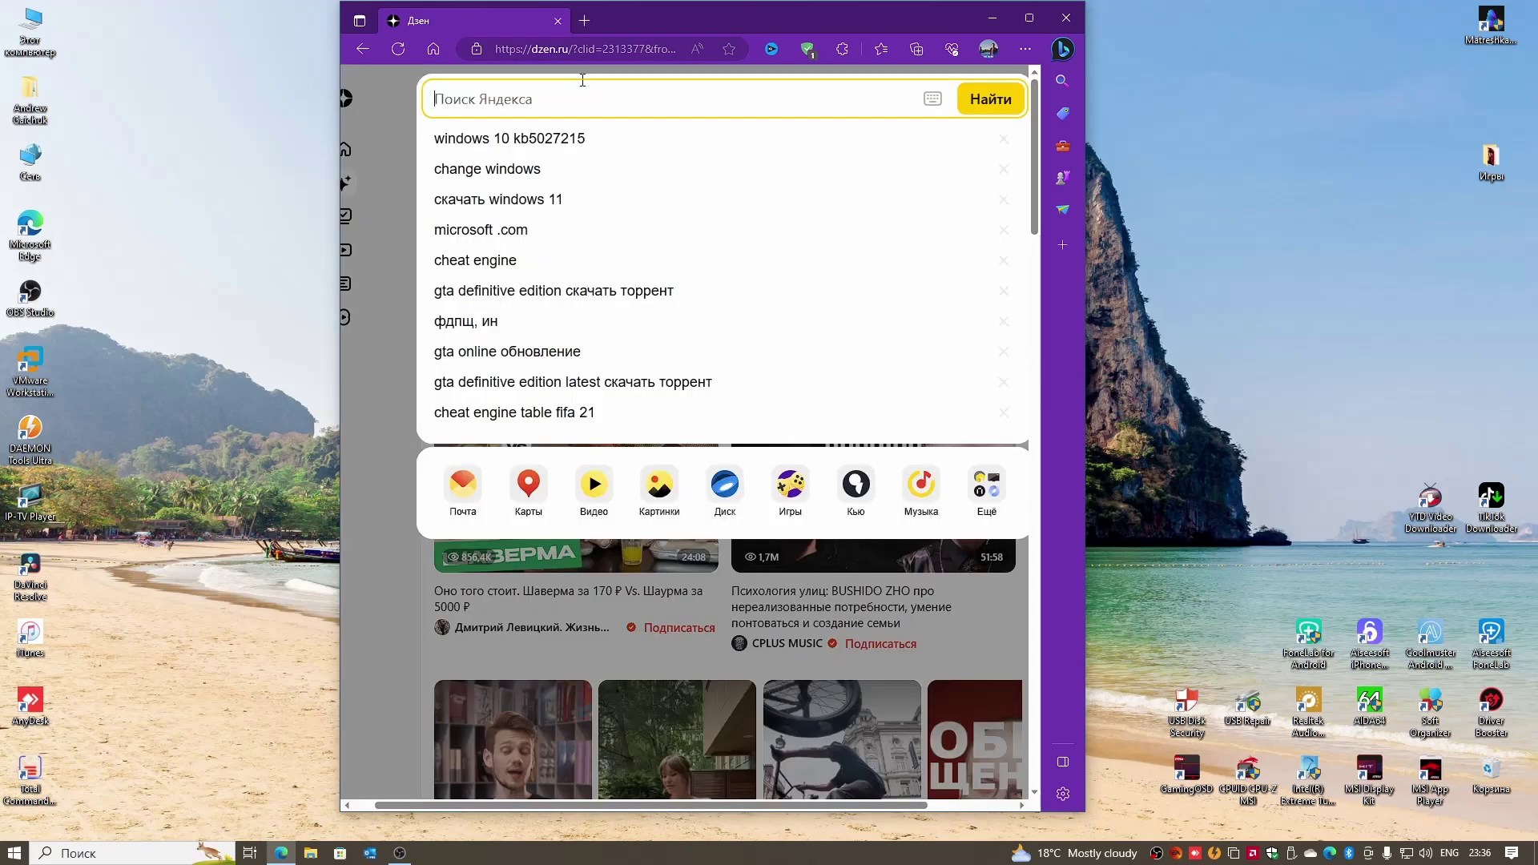
pyautogui.write('m')
pyautogui.press('BackSpace')
pyautogui.write('crfxfnm win')
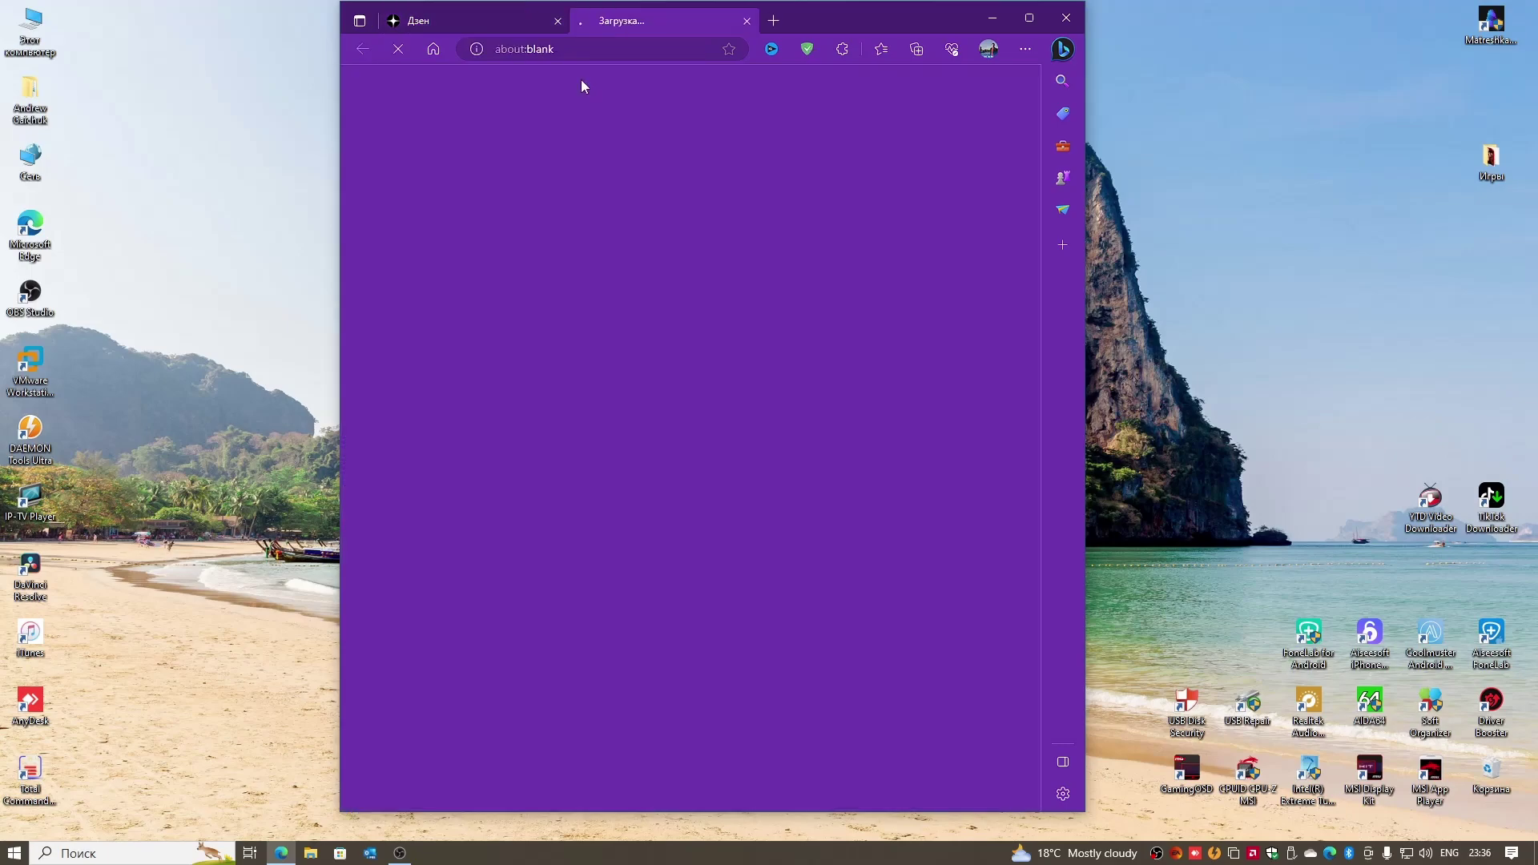
# Download the Windows 11 Installation Assistant from the Microsoft software download page.
pyautogui.moveTo(825, 24); pyautogui.dragTo(838, 23)
pyautogui.moveTo(428, 471); pyautogui.dragTo(721, 481)
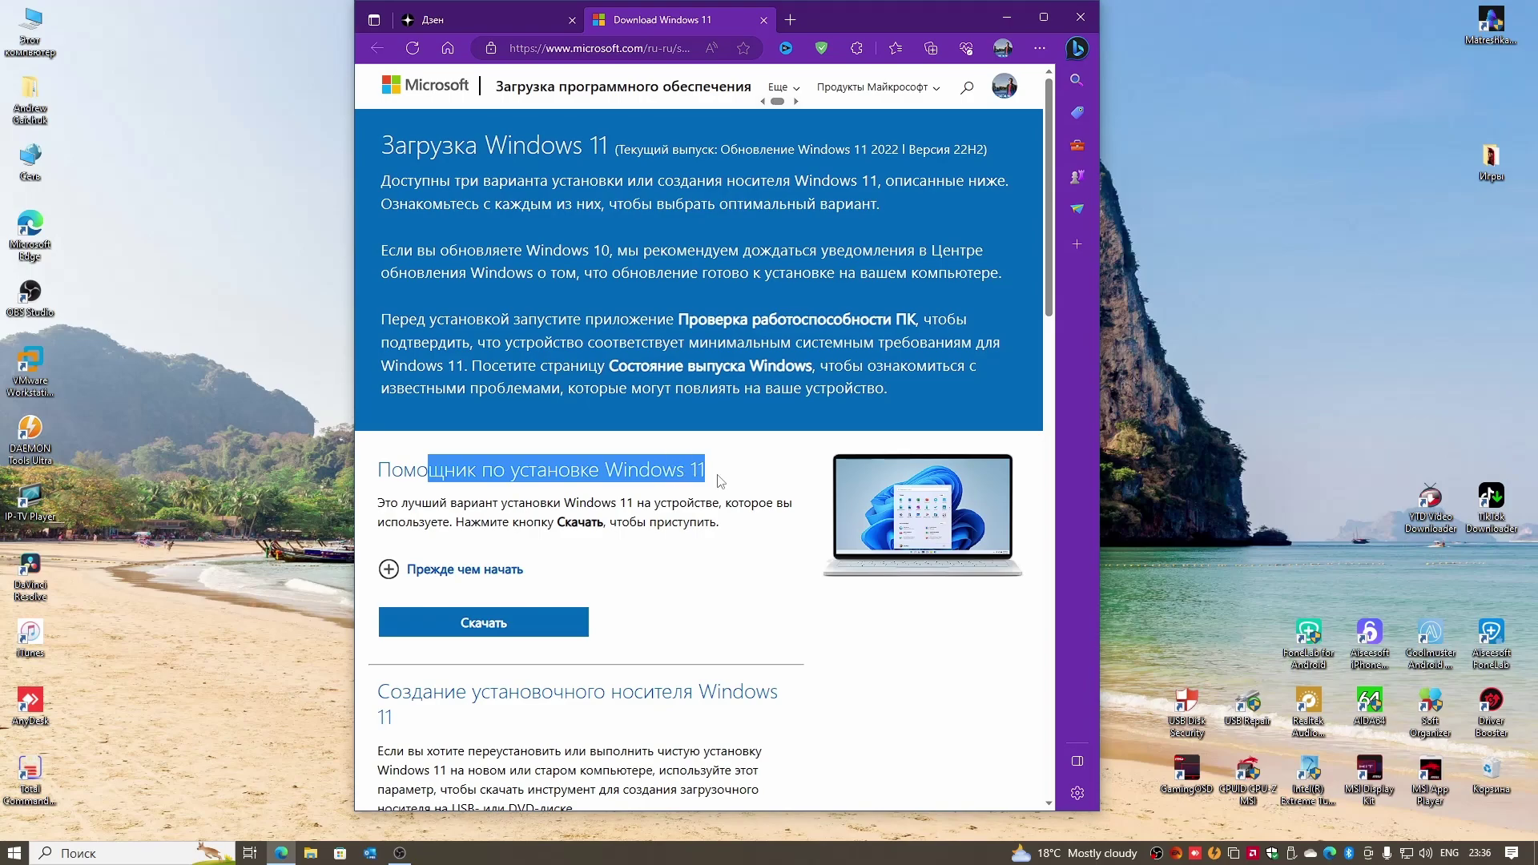
pyautogui.click(484, 622)
# Rename the downloaded installation assistant on the desktop to Windows11 and move its icon to another spot.
pyautogui.press('super+d')
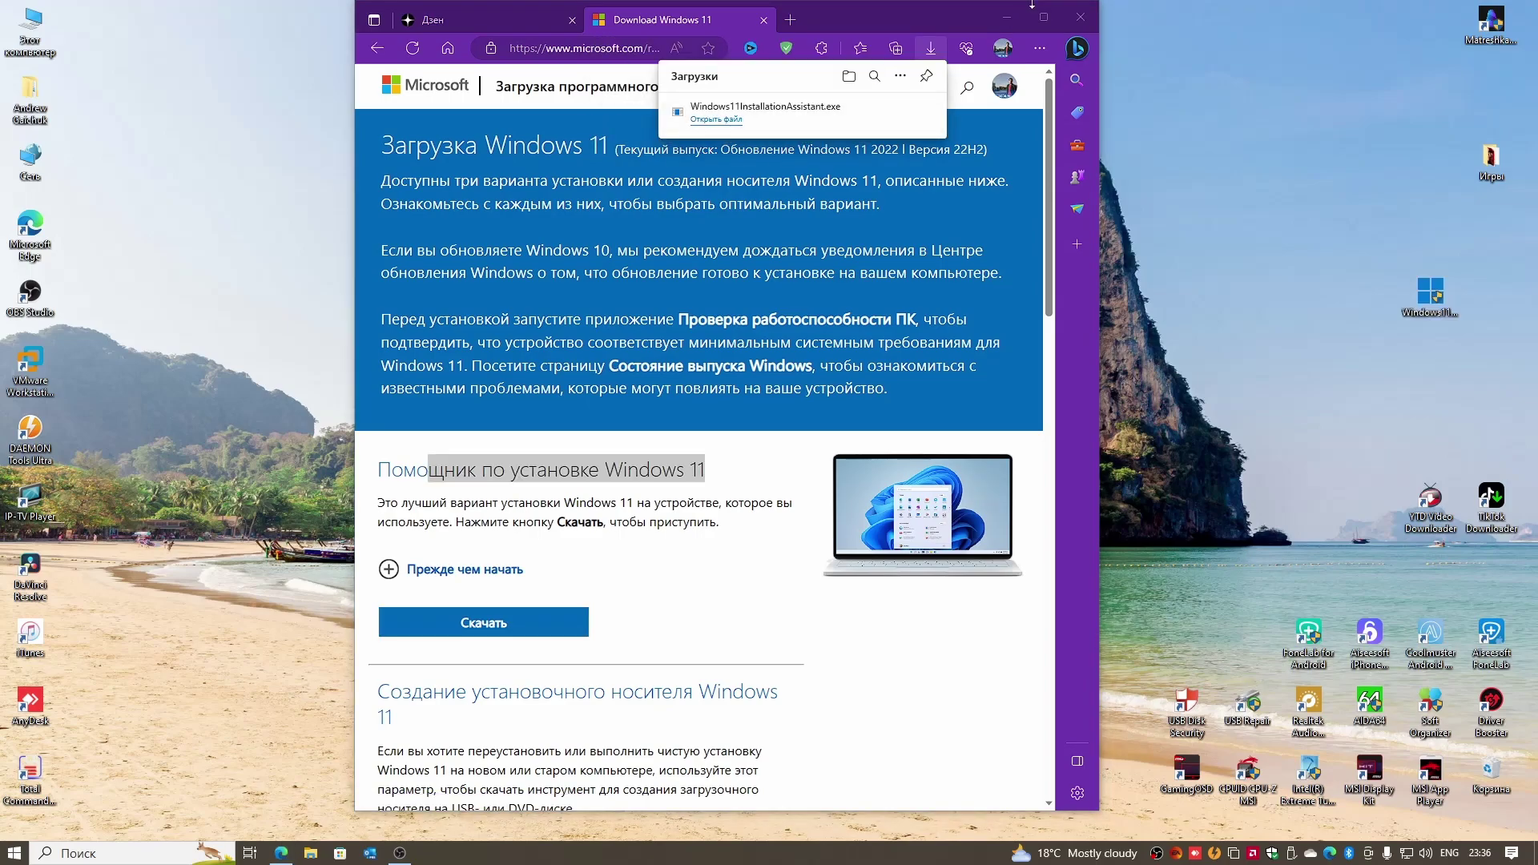
pyautogui.click(616, 445)
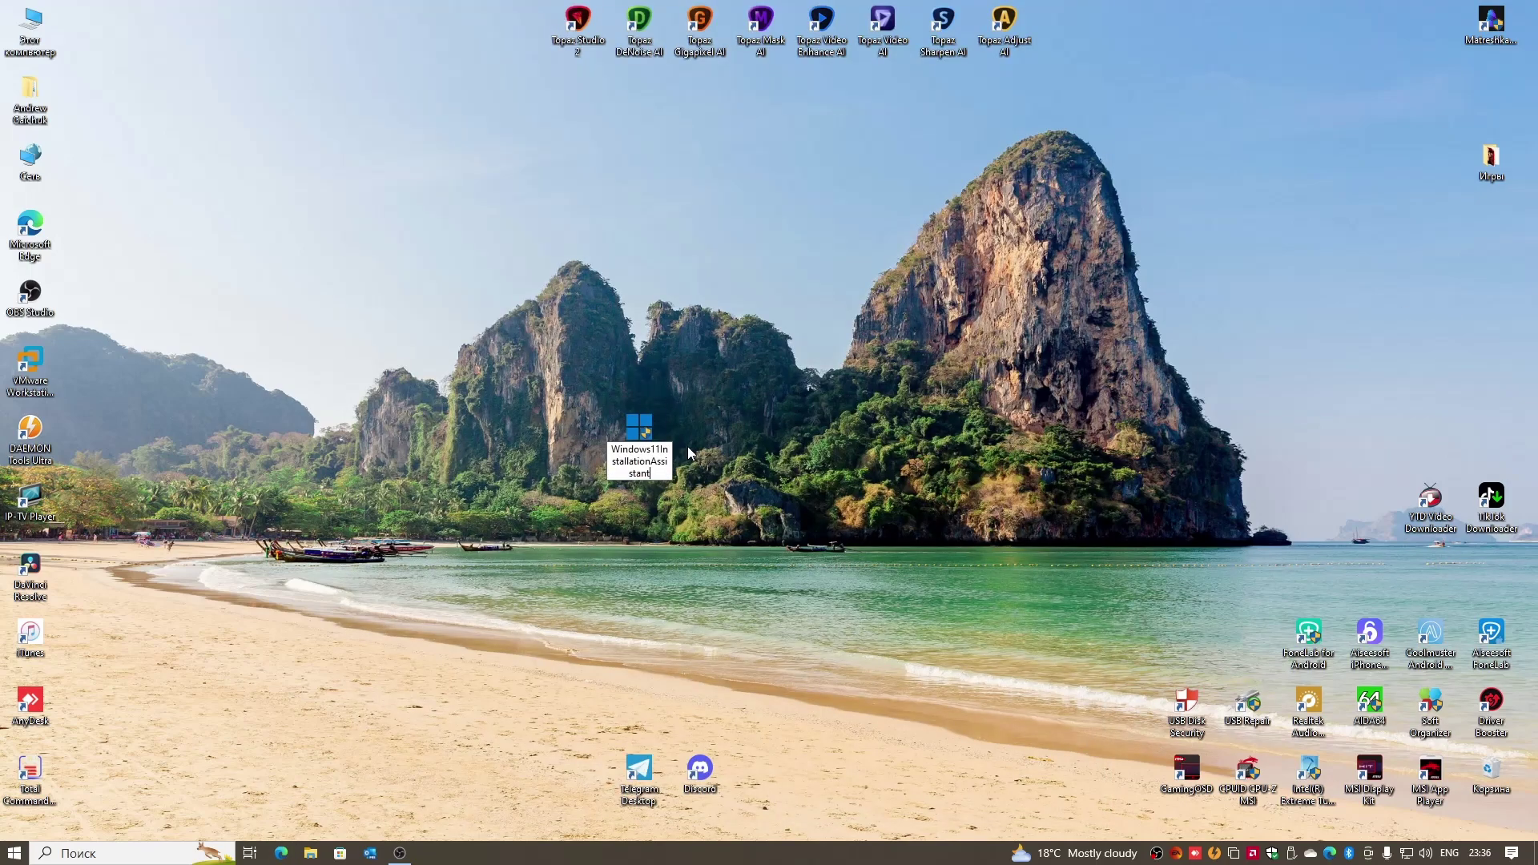
pyautogui.press('BackSpace')
pyautogui.press('BackSpace')
pyautogui.press('BackSpace')
pyautogui.press('BackSpace')
pyautogui.press('BackSpace')
pyautogui.press('BackSpace')
pyautogui.press('BackSpace')
pyautogui.press('BackSpace')
pyautogui.press('BackSpace')
pyautogui.press('BackSpace')
pyautogui.press('BackSpace')
pyautogui.press('BackSpace')
pyautogui.press('BackSpace')
pyautogui.press('BackSpace')
pyautogui.press('BackSpace')
pyautogui.press('BackSpace')
pyautogui.press('BackSpace')
pyautogui.press('BackSpace')
pyautogui.press('BackSpace')
pyautogui.press('BackSpace')
pyautogui.press('BackSpace')
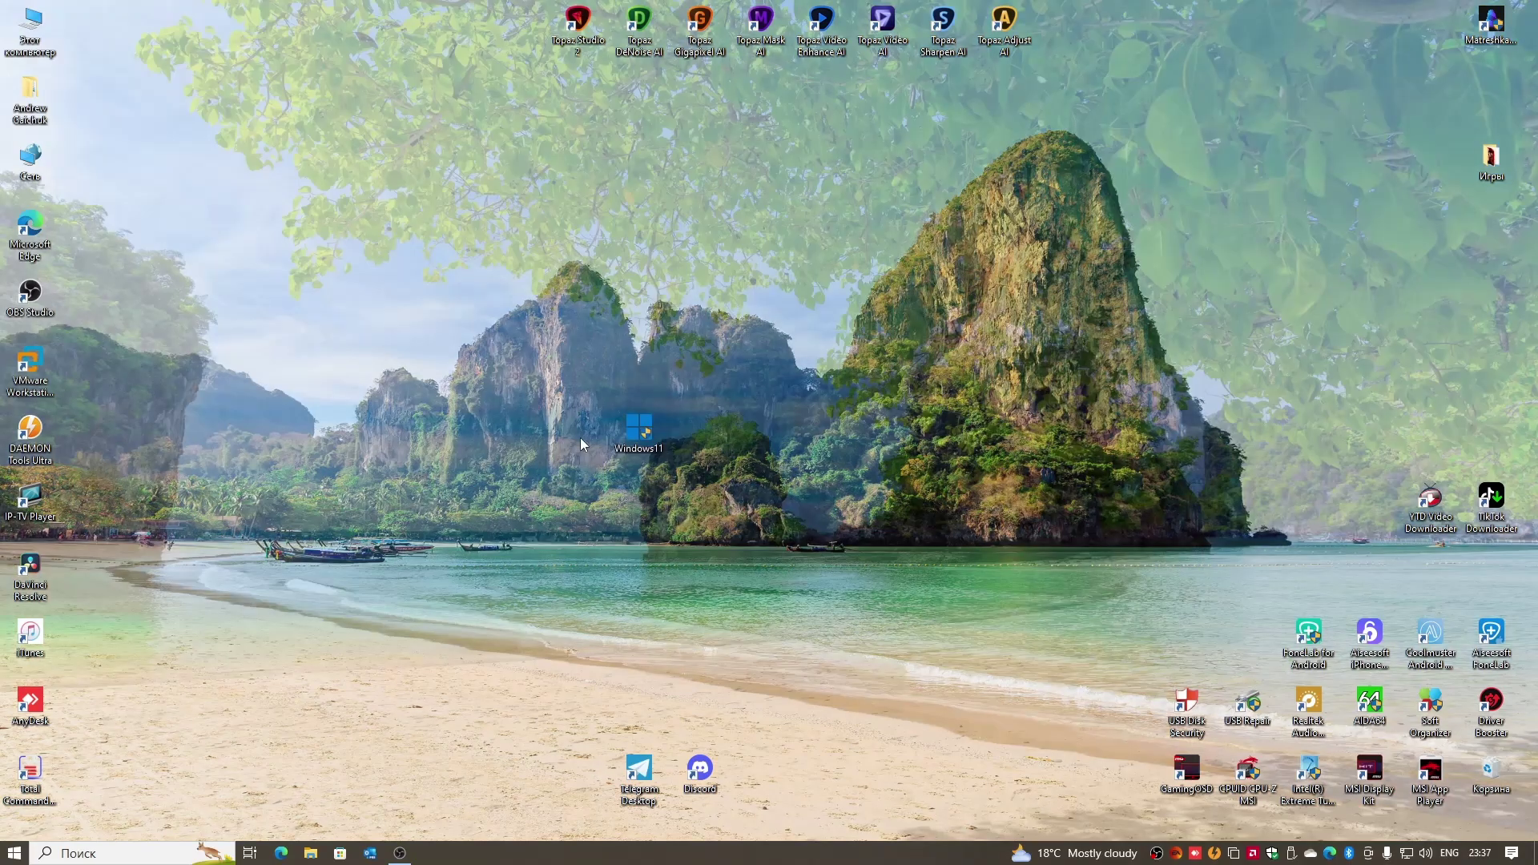
pyautogui.moveTo(639, 430); pyautogui.dragTo(821, 501)
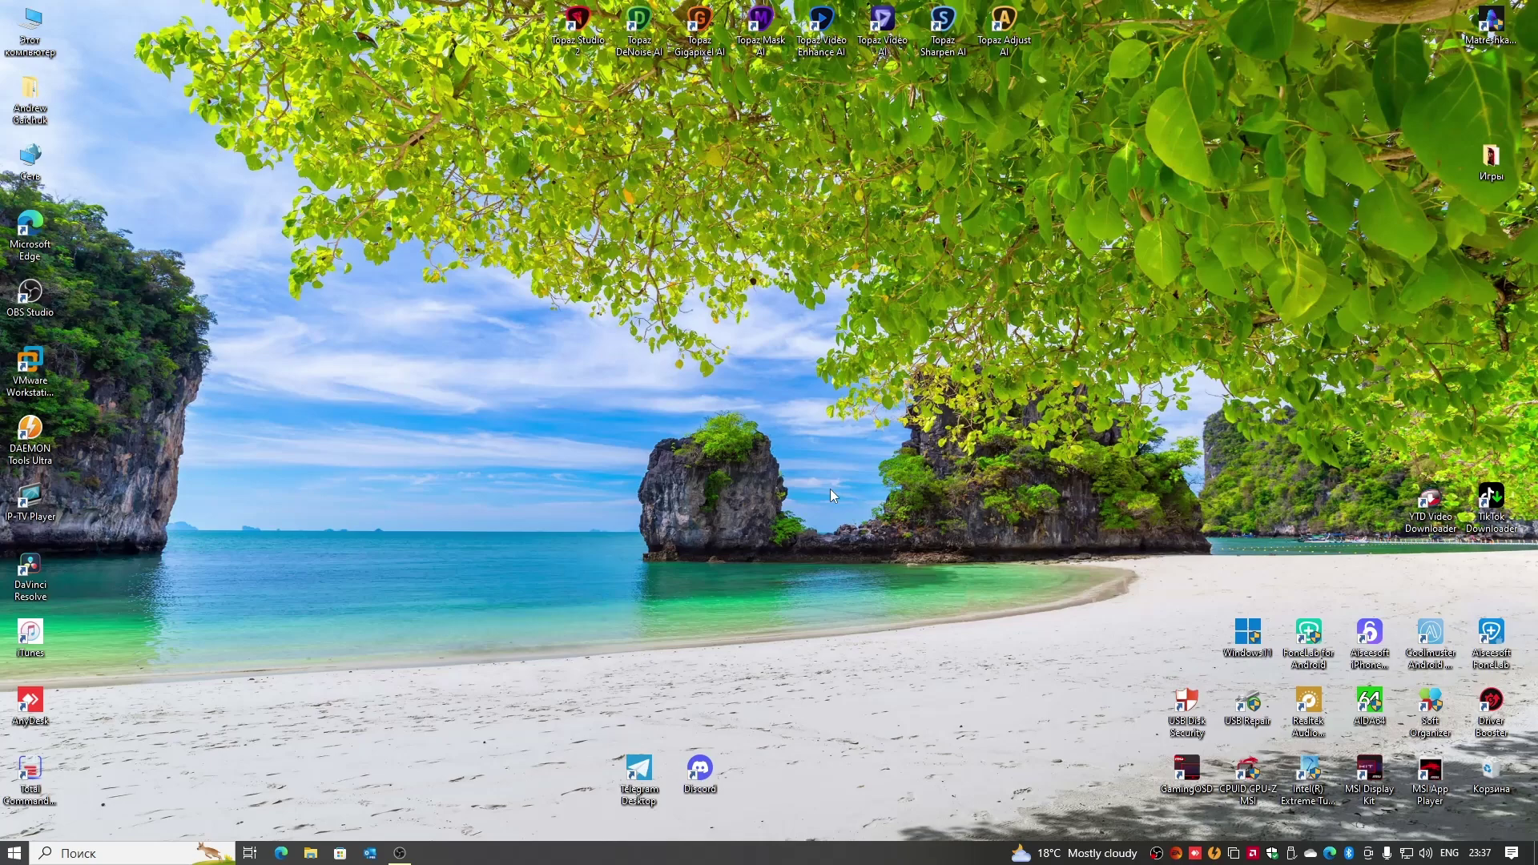
# Open the Windows Insider Program settings under Update and Security and review the available channel options.
pyautogui.press('super')
pyautogui.click(20, 783)
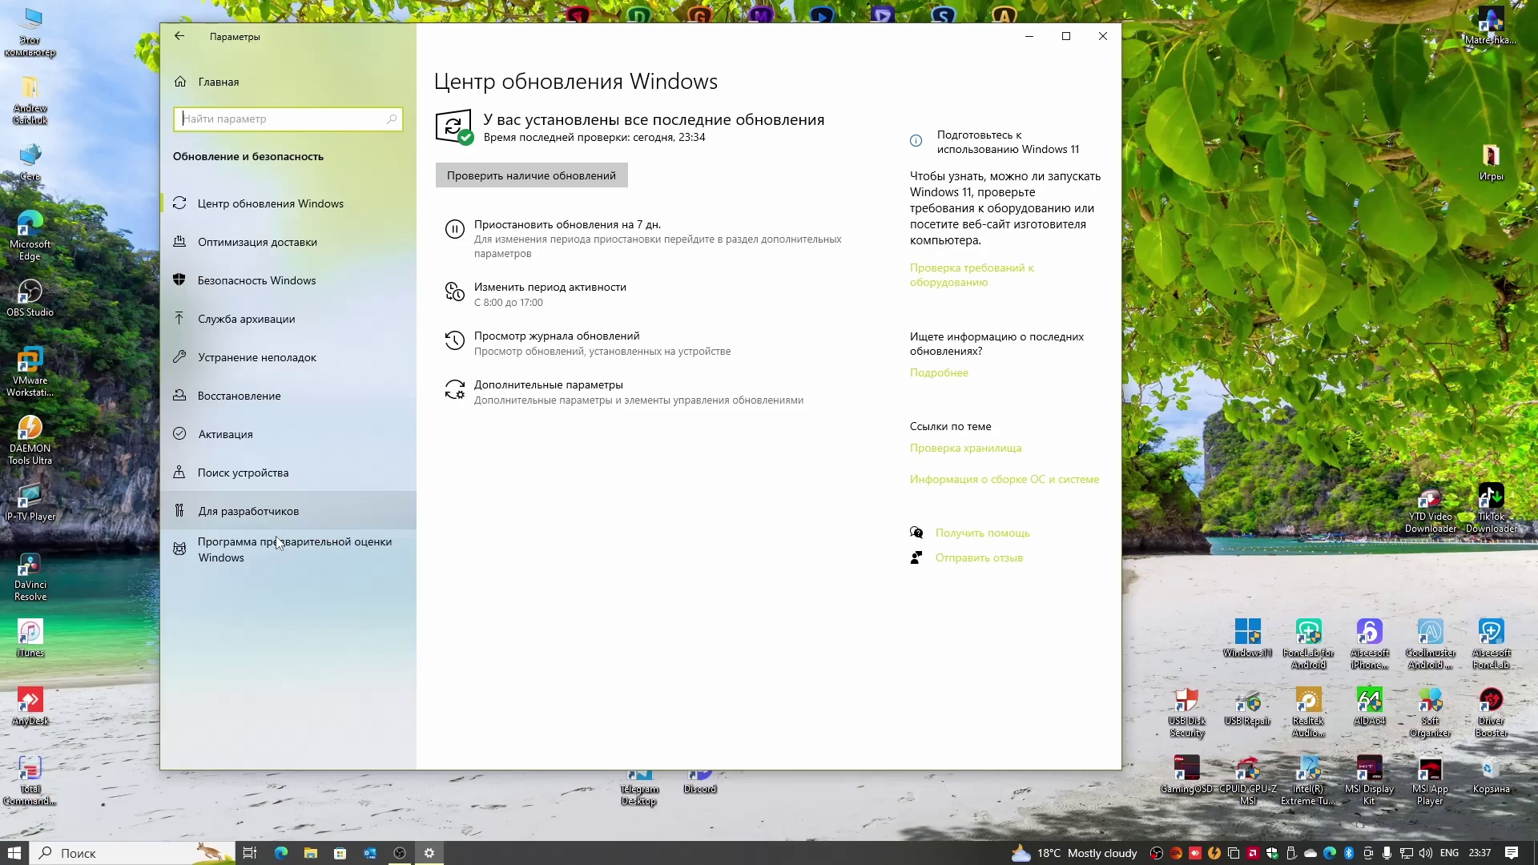
pyautogui.click(278, 542)
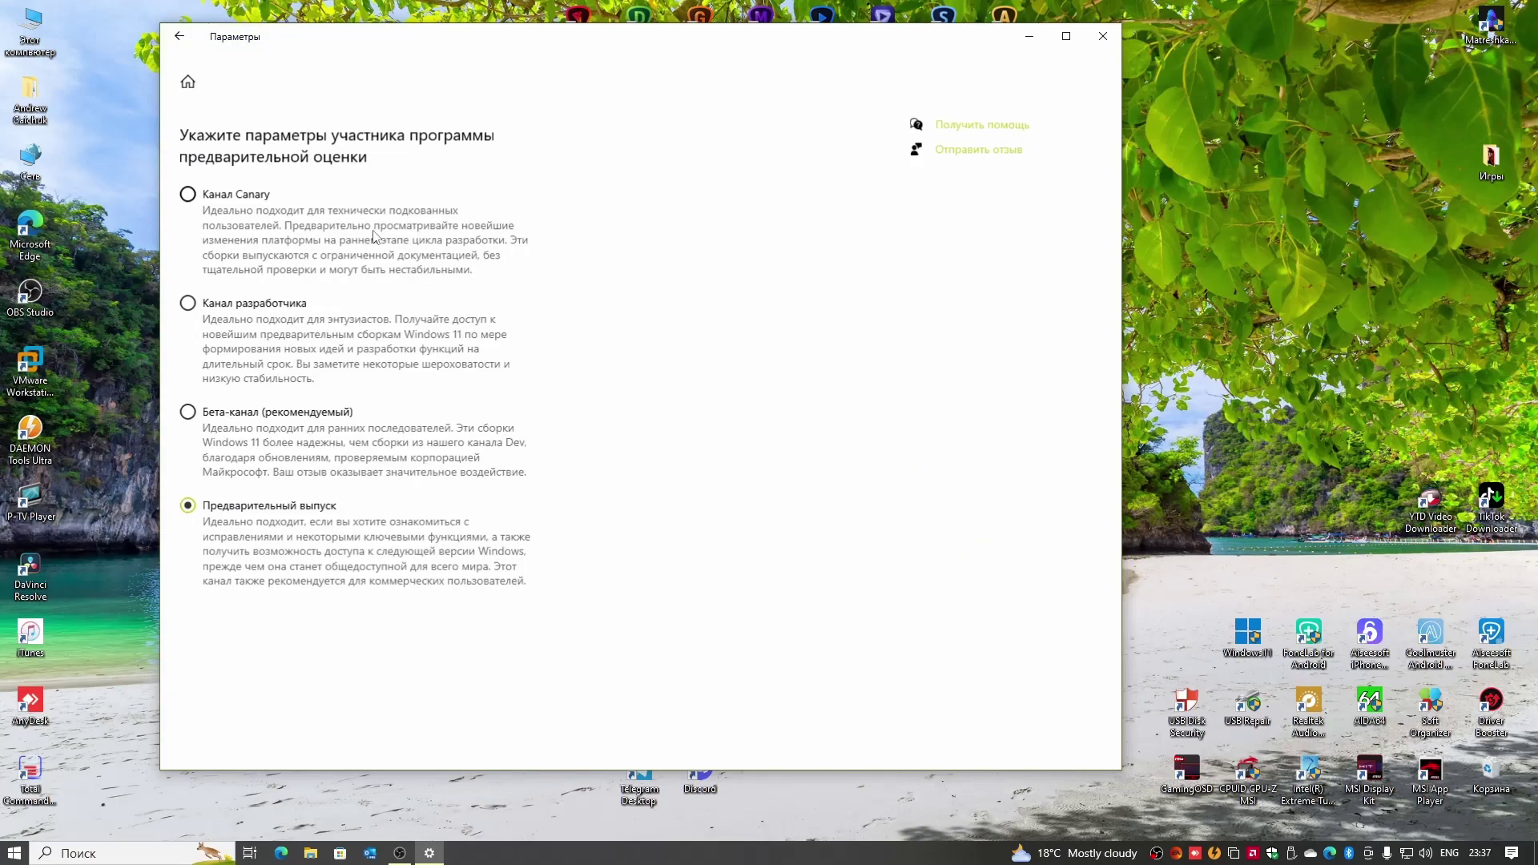
# View the device and Windows specifications on the system's About page, and close Settings.
pyautogui.click(179, 36)
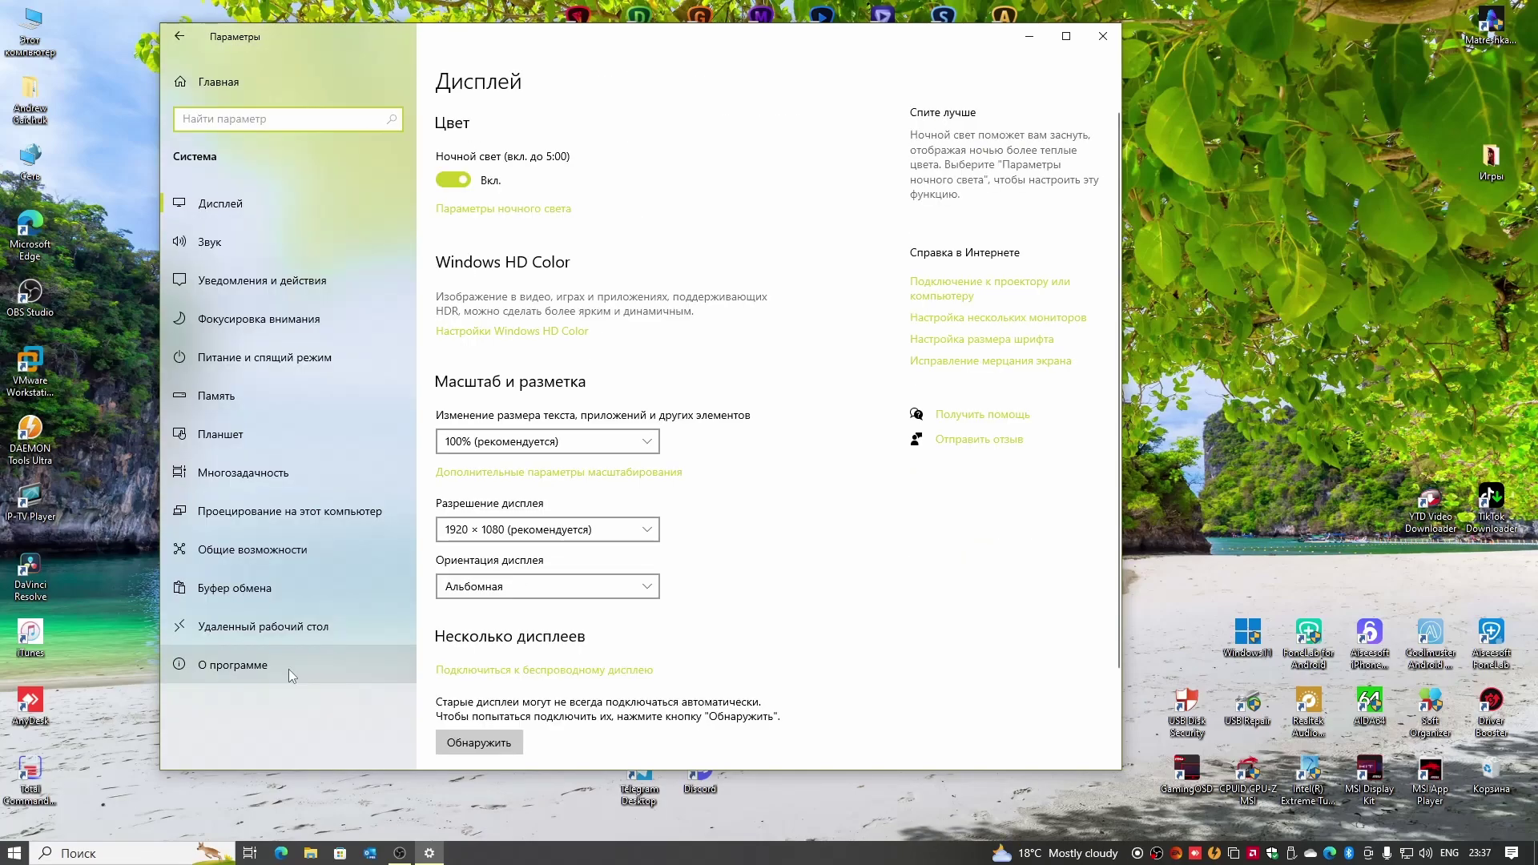
pyautogui.click(289, 670)
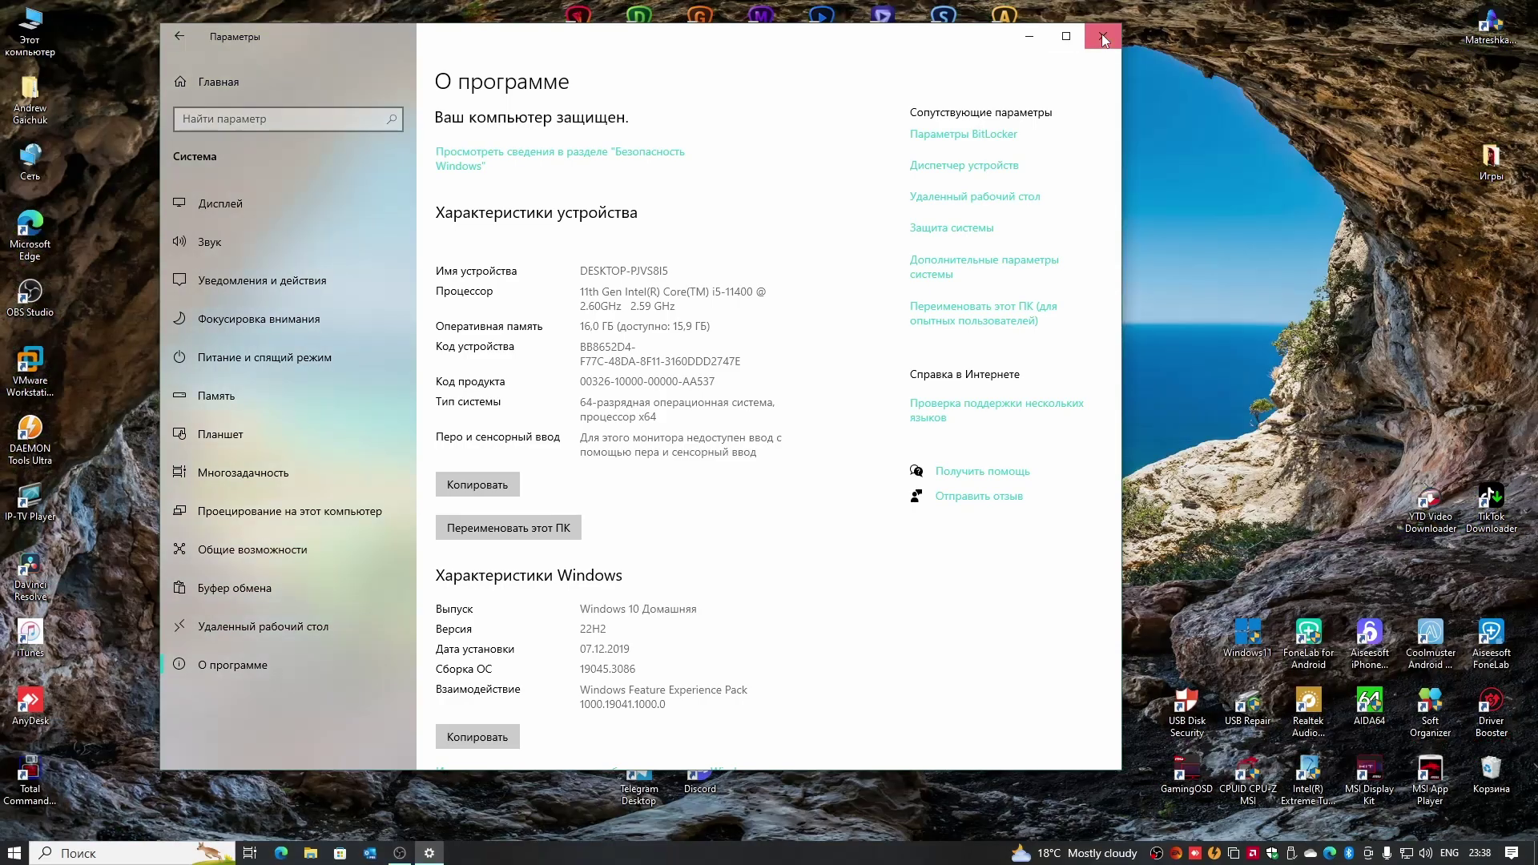
pyautogui.click(1102, 34)
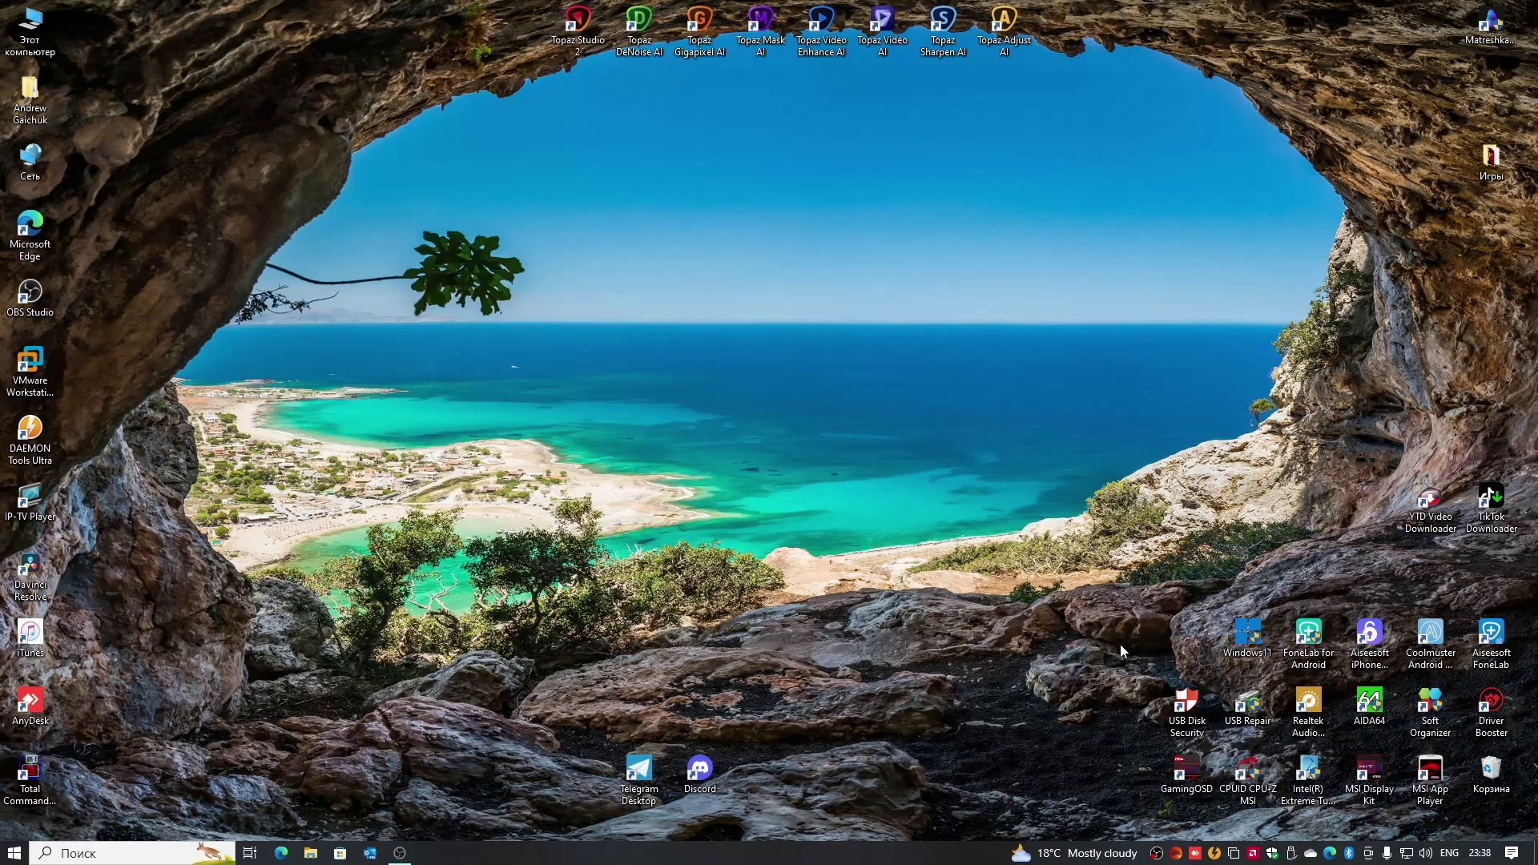
# Launch the Windows11 installation assistant from the desktop.
pyautogui.rightClick(1247, 633)
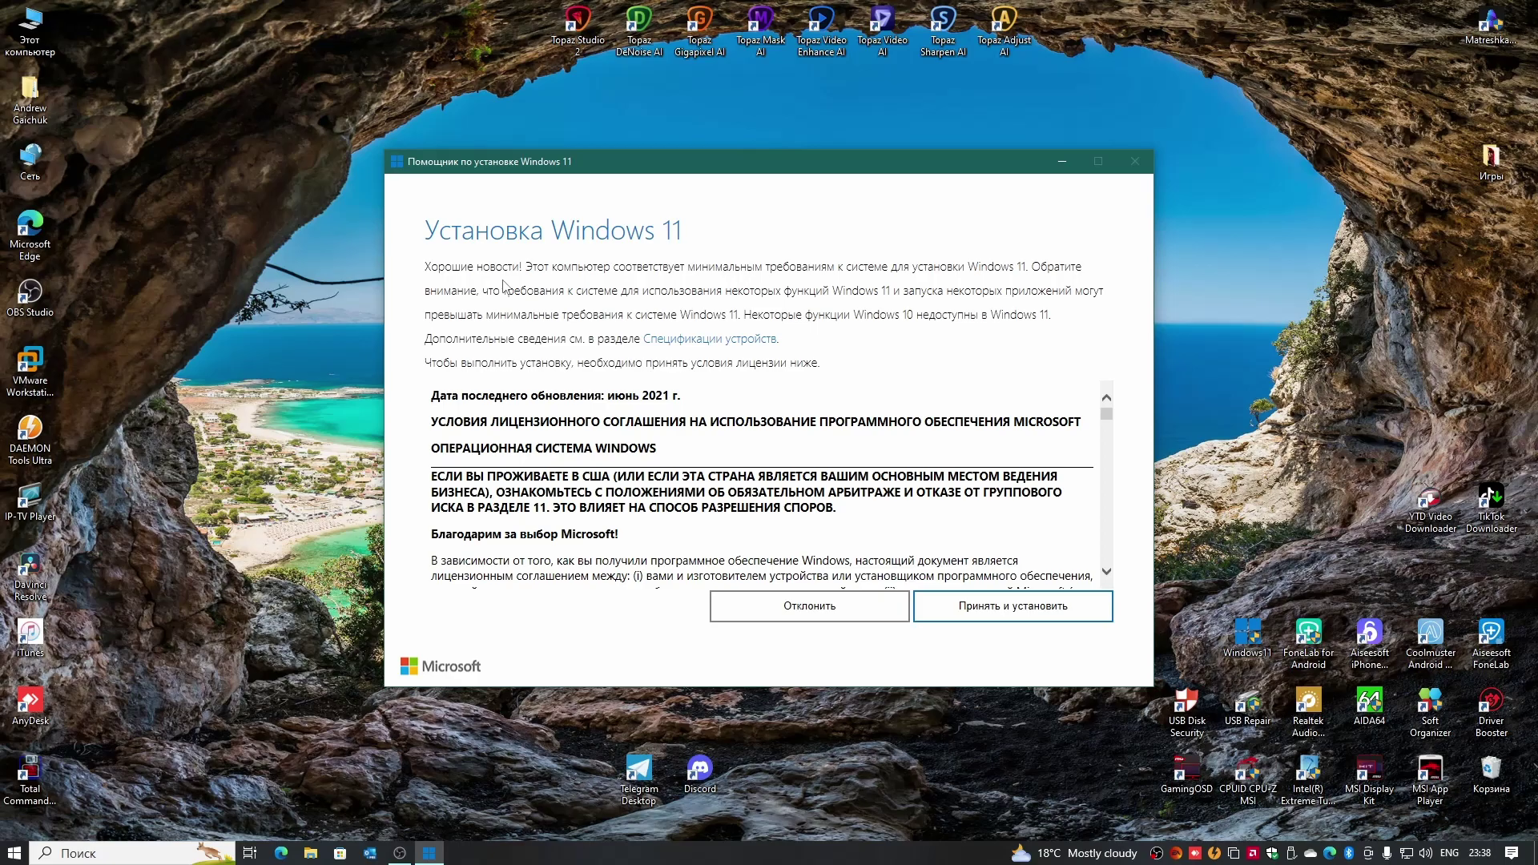
# Search Windows for "прове" and open the PC Health Check app.
pyautogui.press('super')
pyautogui.write('ghj')
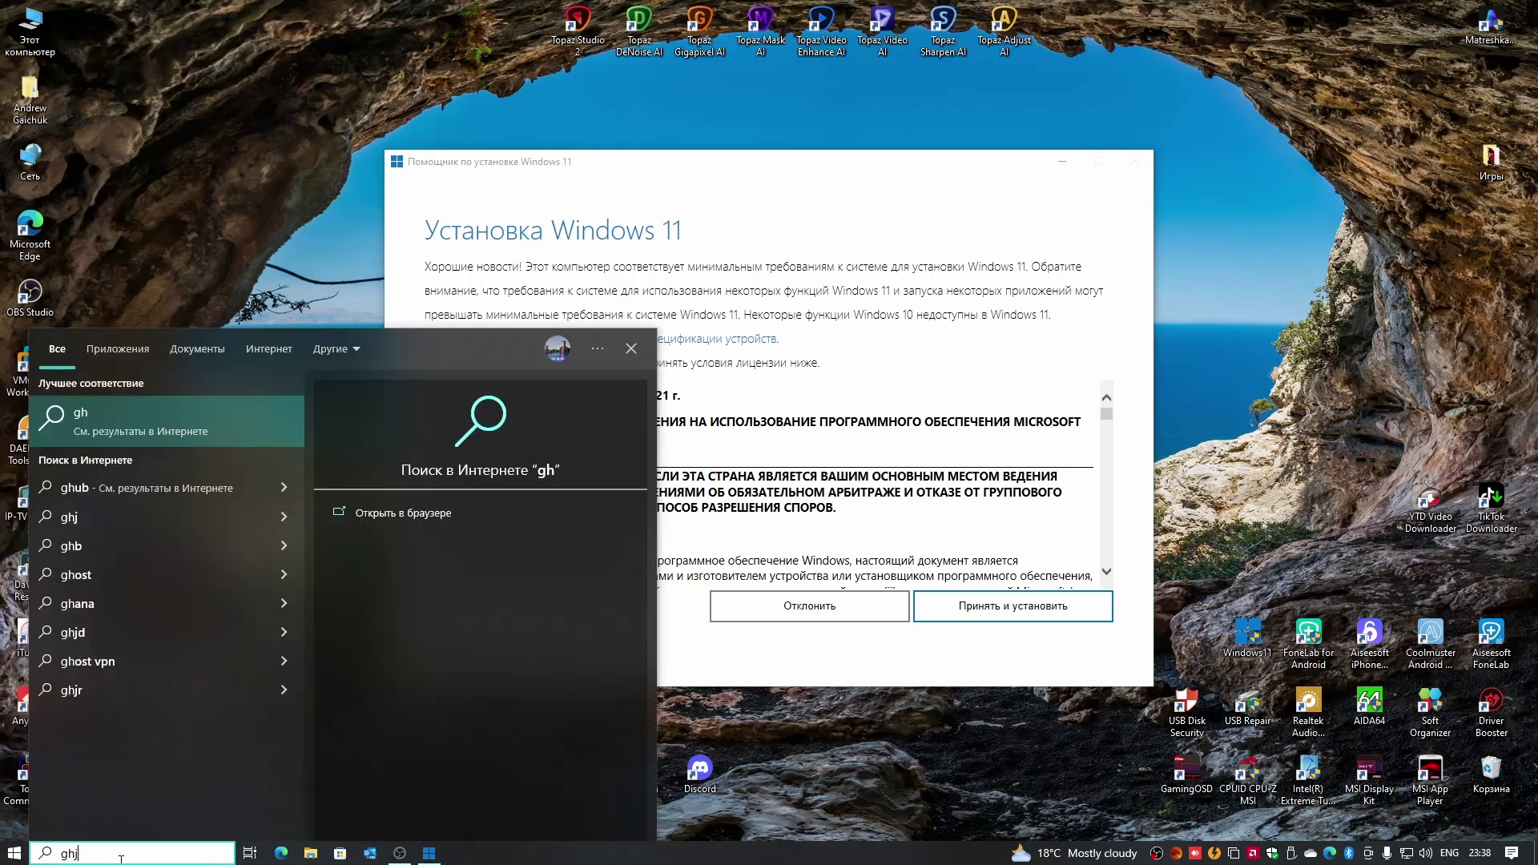
pyautogui.press('BackSpace')
pyautogui.press('BackSpace')
pyautogui.press('BackSpace')
pyautogui.hotkey('alt', 'shift')
pyautogui.write('прове')
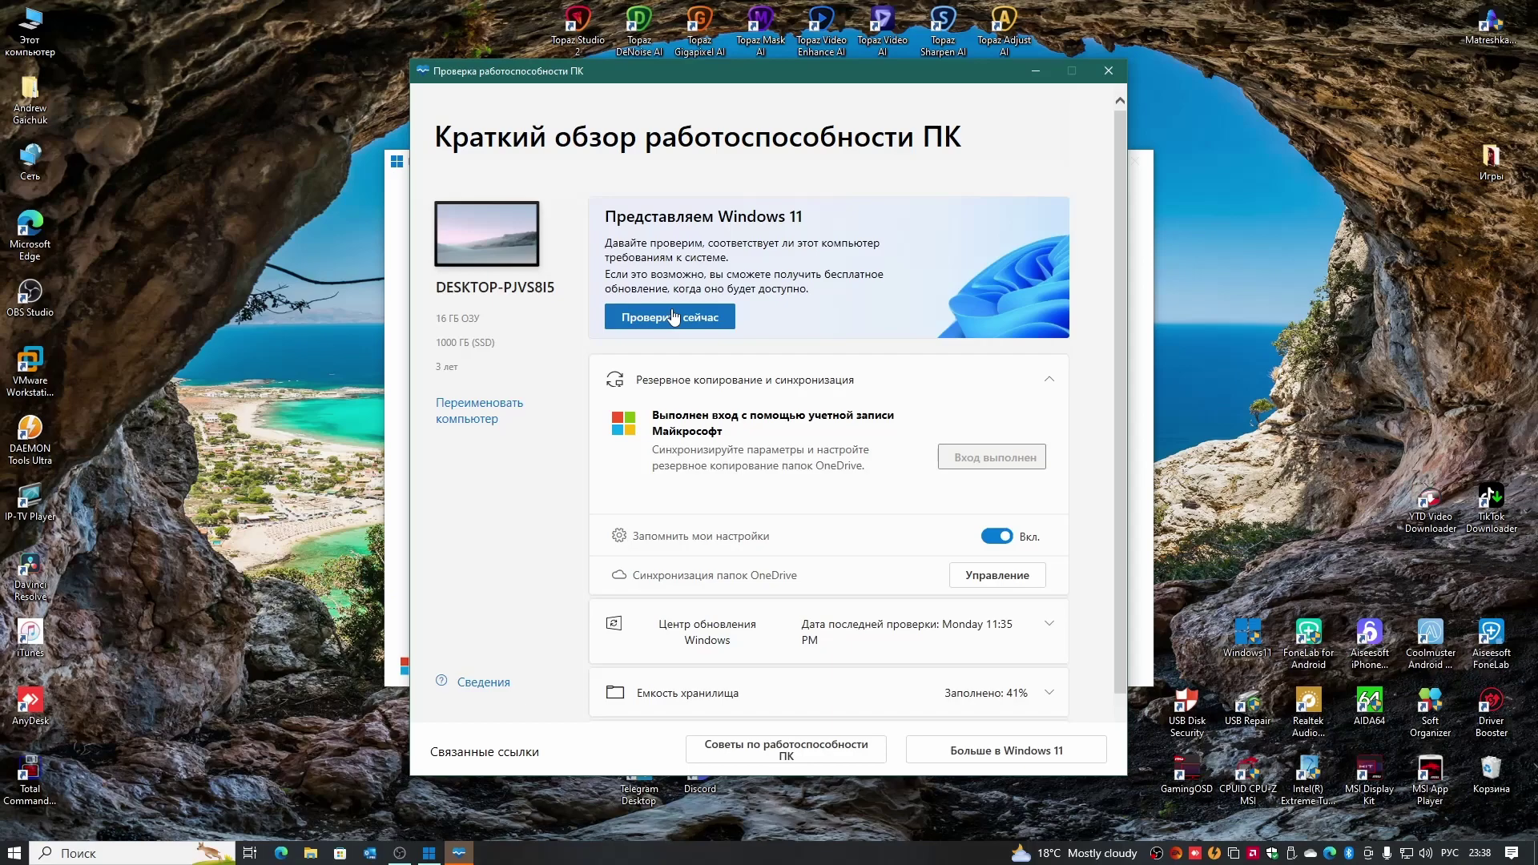
# Run the Windows 11 compatibility check, review all the hardware requirement results, and close the health check.
pyautogui.click(673, 317)
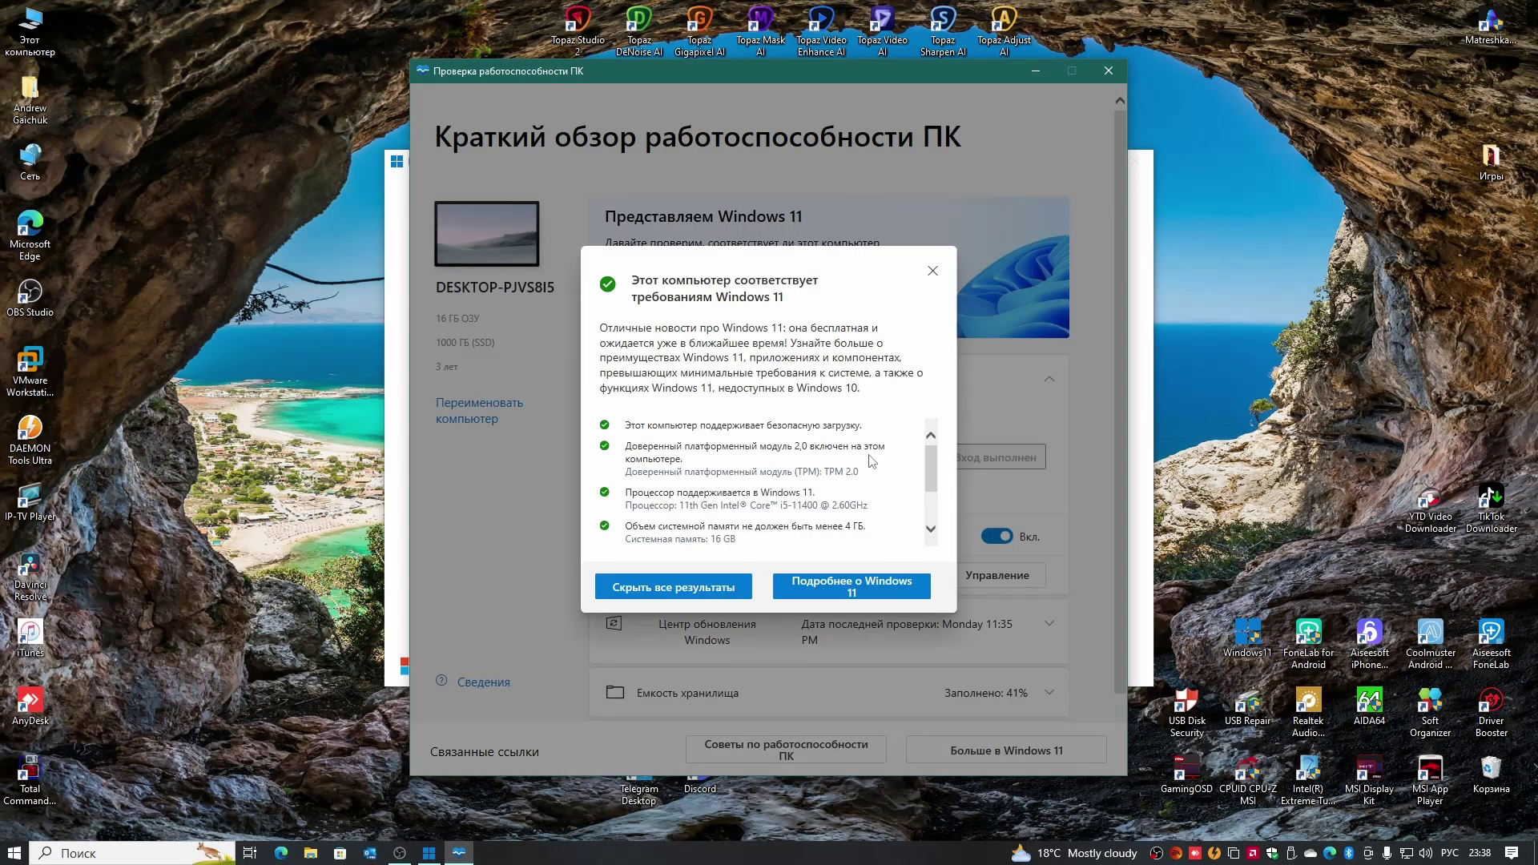
pyautogui.scroll(-1, 726, 491)
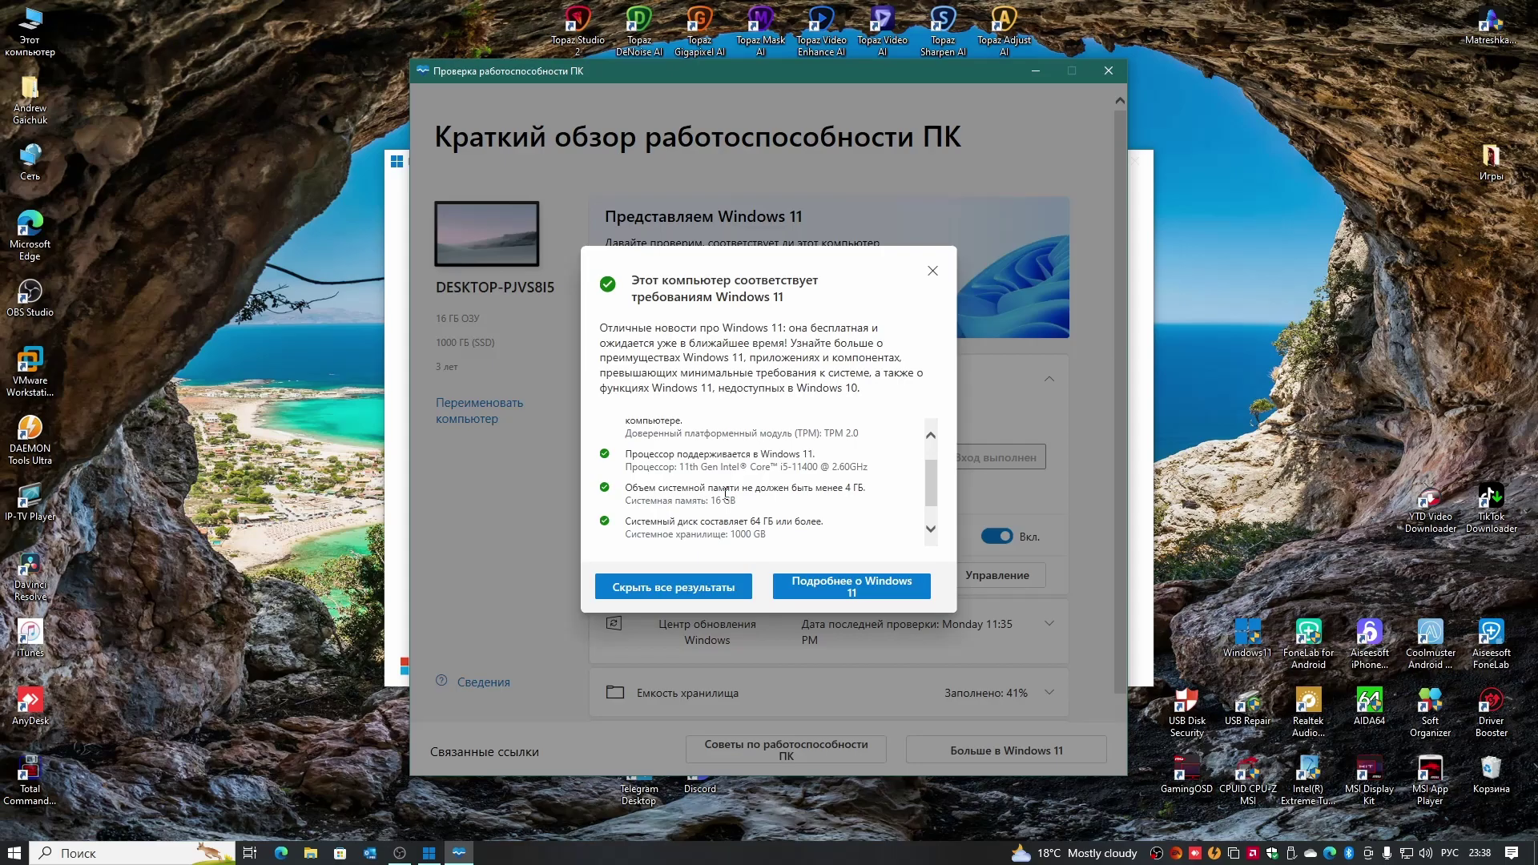
pyautogui.moveTo(676, 500); pyautogui.dragTo(735, 500)
pyautogui.scroll(-1, 776, 487)
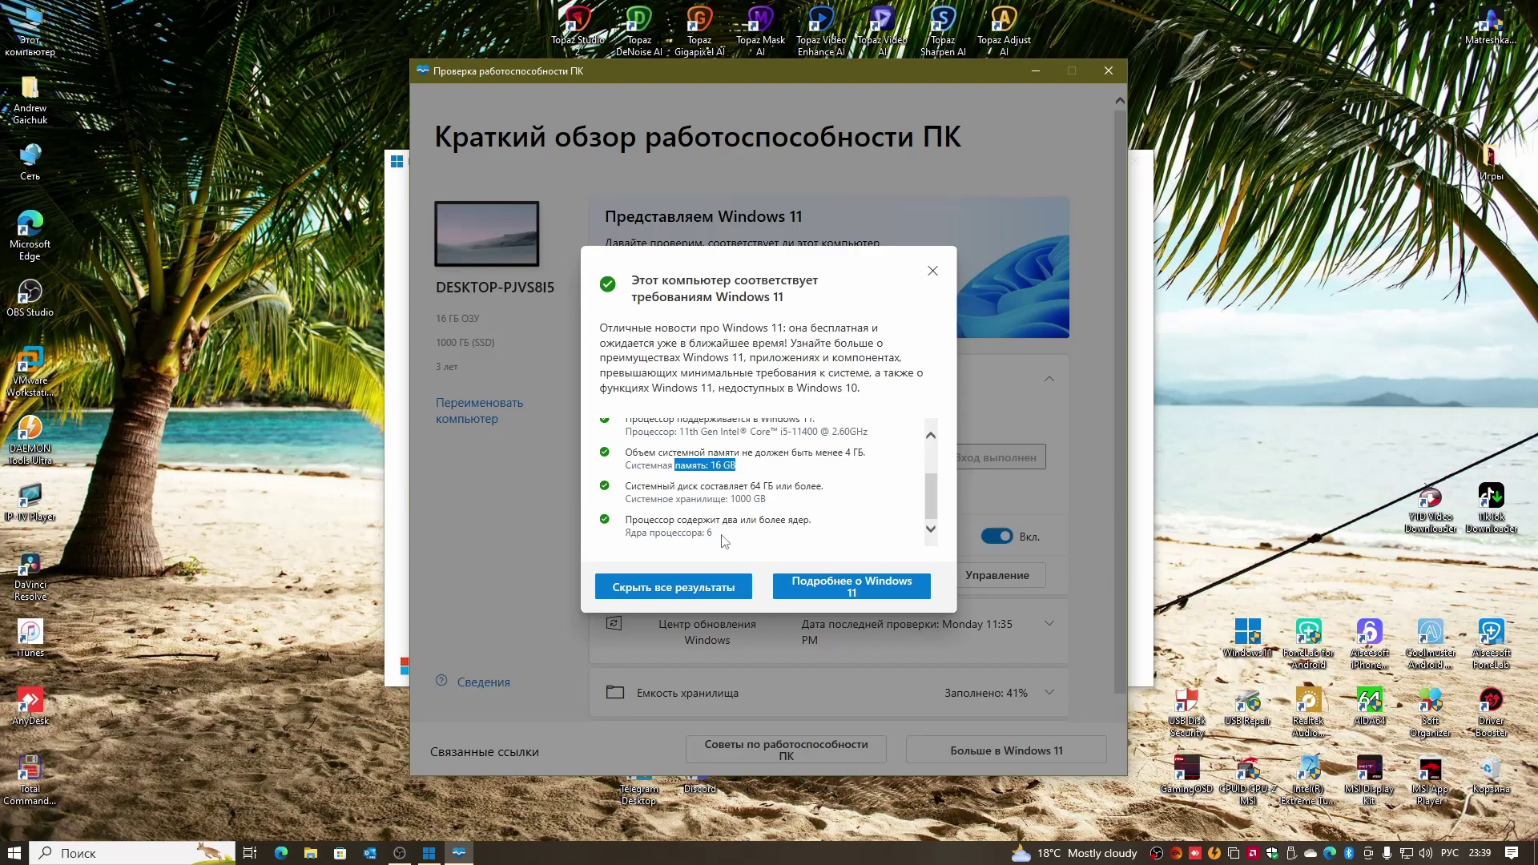
pyautogui.click(933, 271)
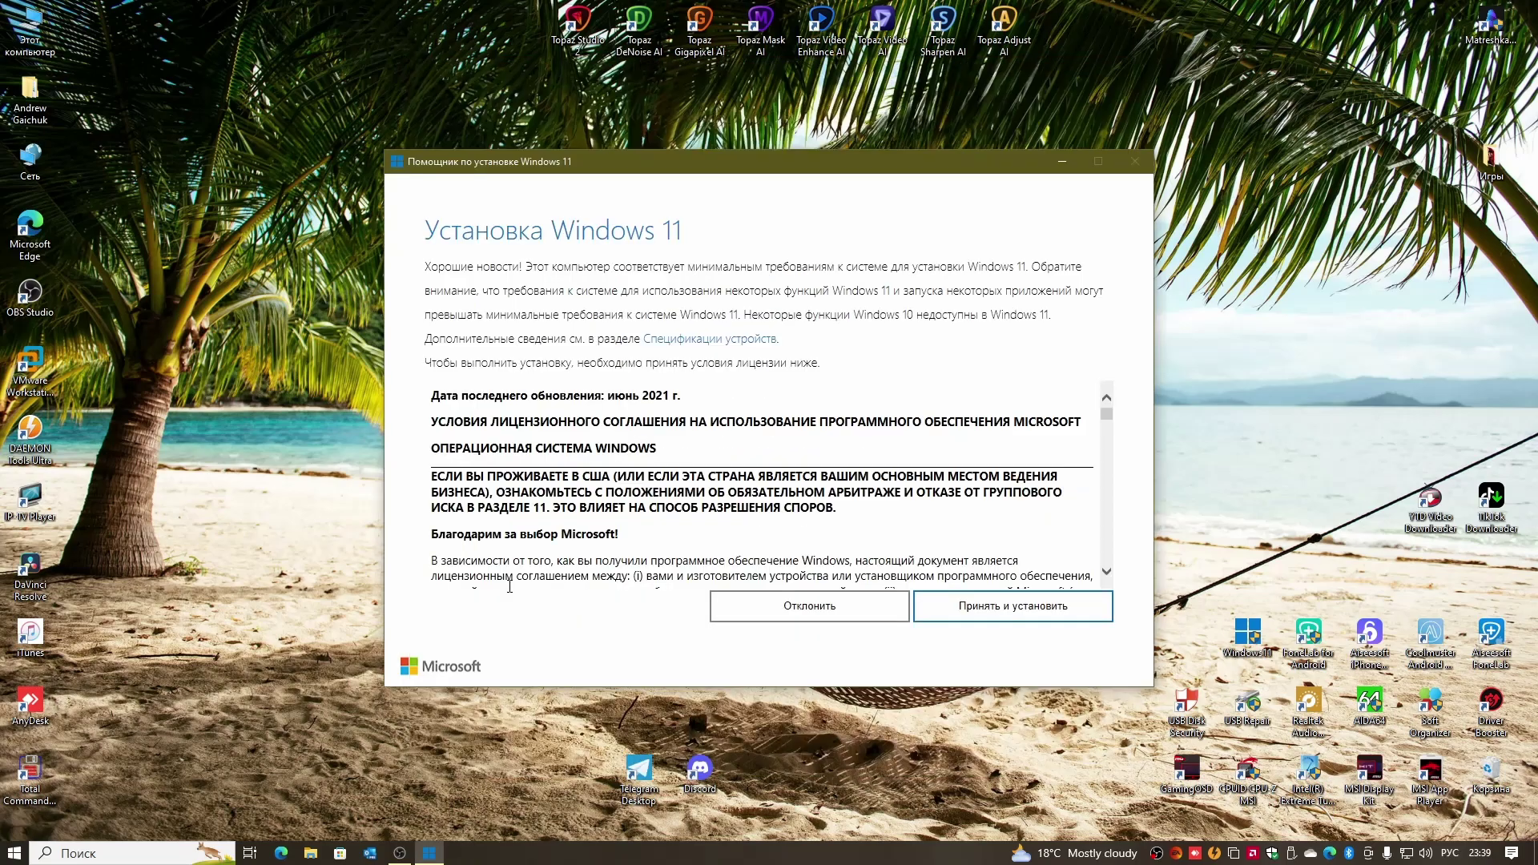
# Check for pending updates in Windows Update under Update and Security, and close Settings.
pyautogui.press('Return')
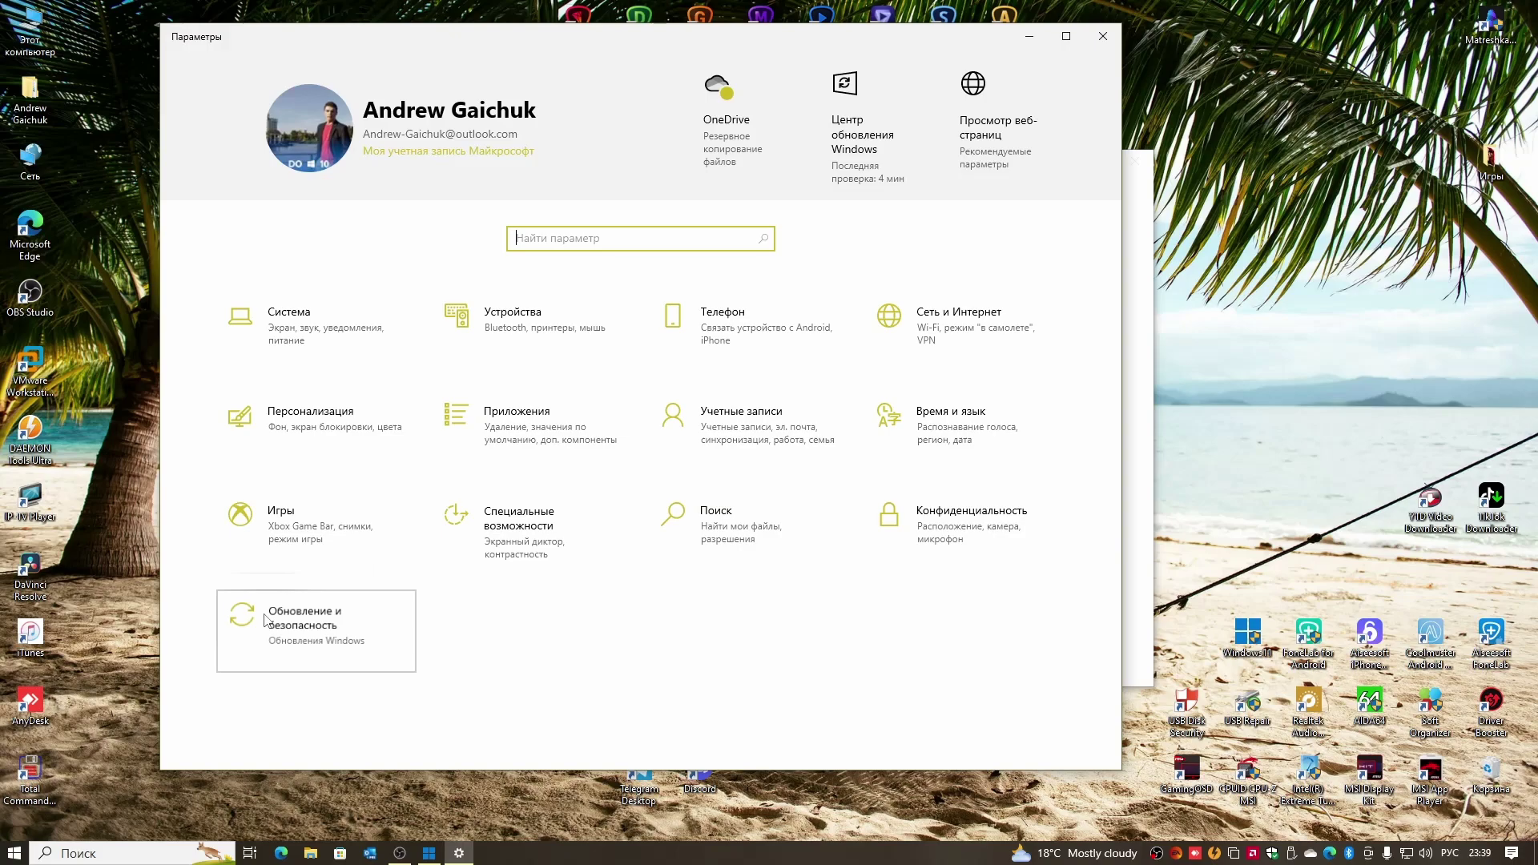
pyautogui.click(267, 621)
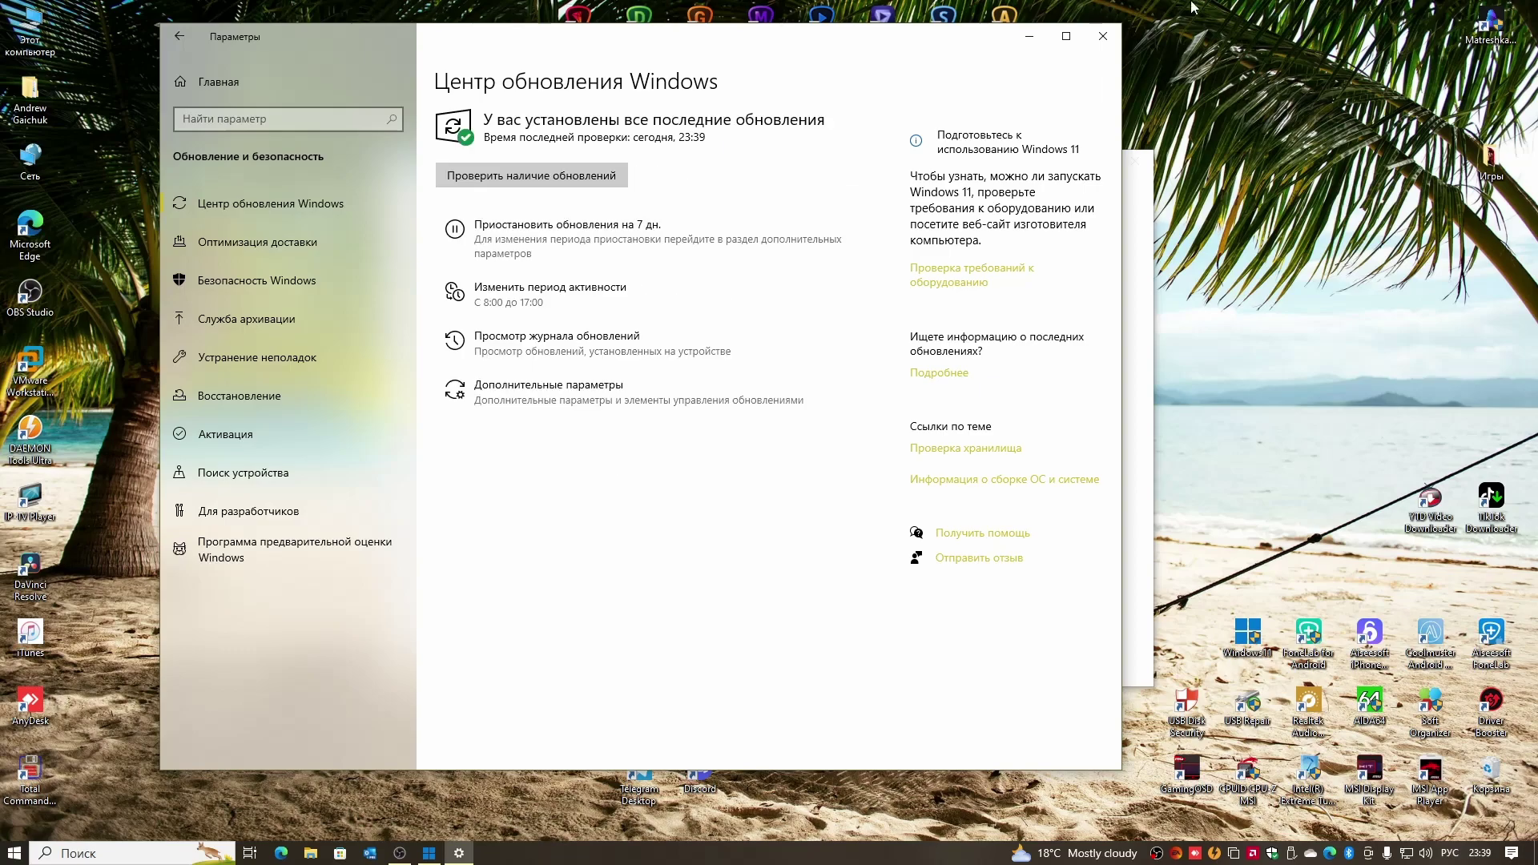
pyautogui.click(1103, 36)
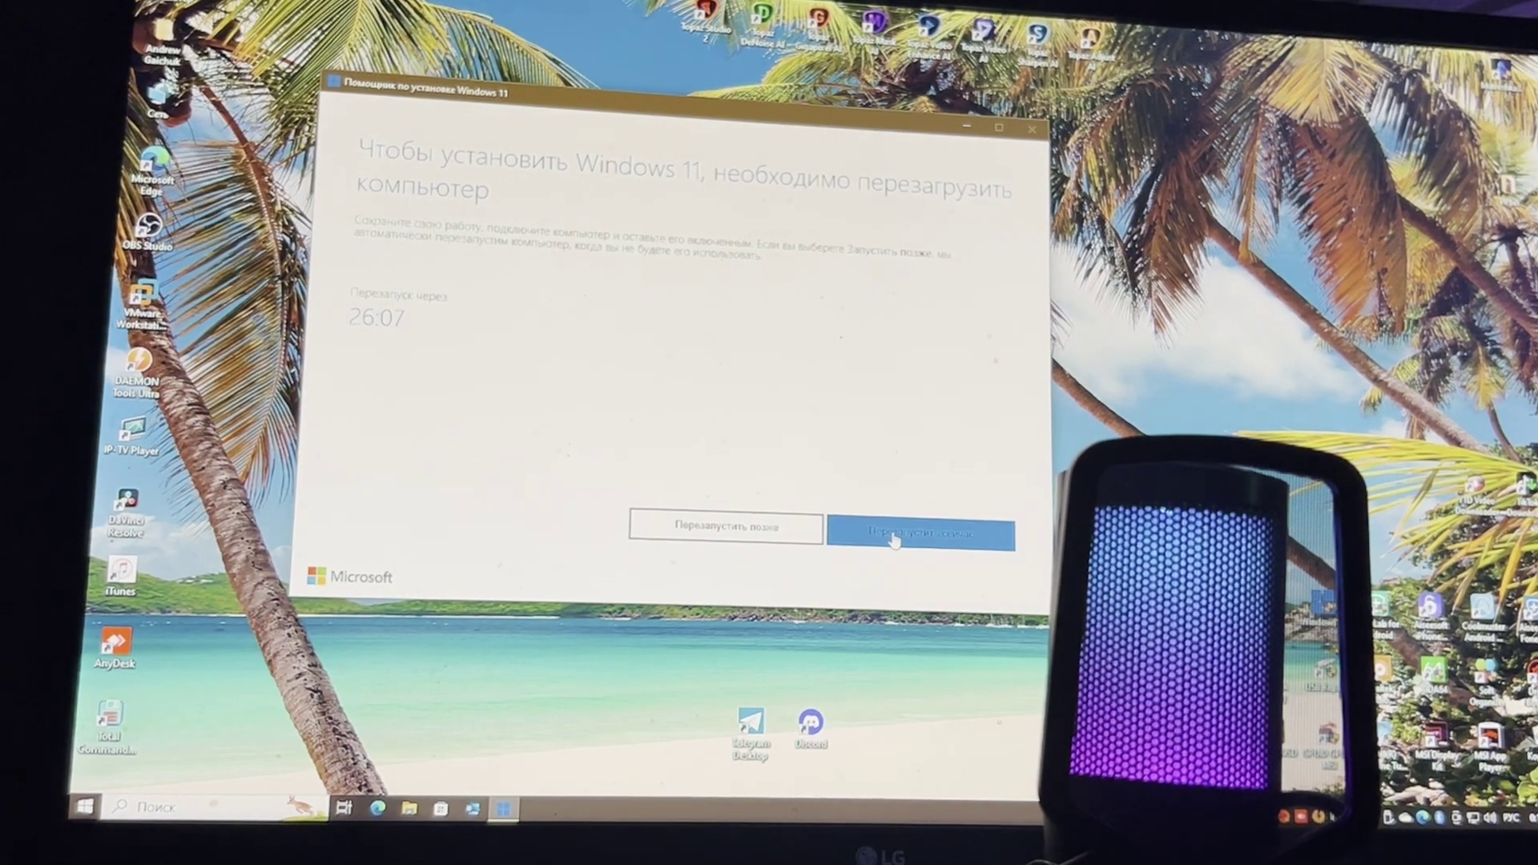
# Restart the computer immediately to install Windows 11 and dismiss the session-ending notice.
pyautogui.click(895, 541)
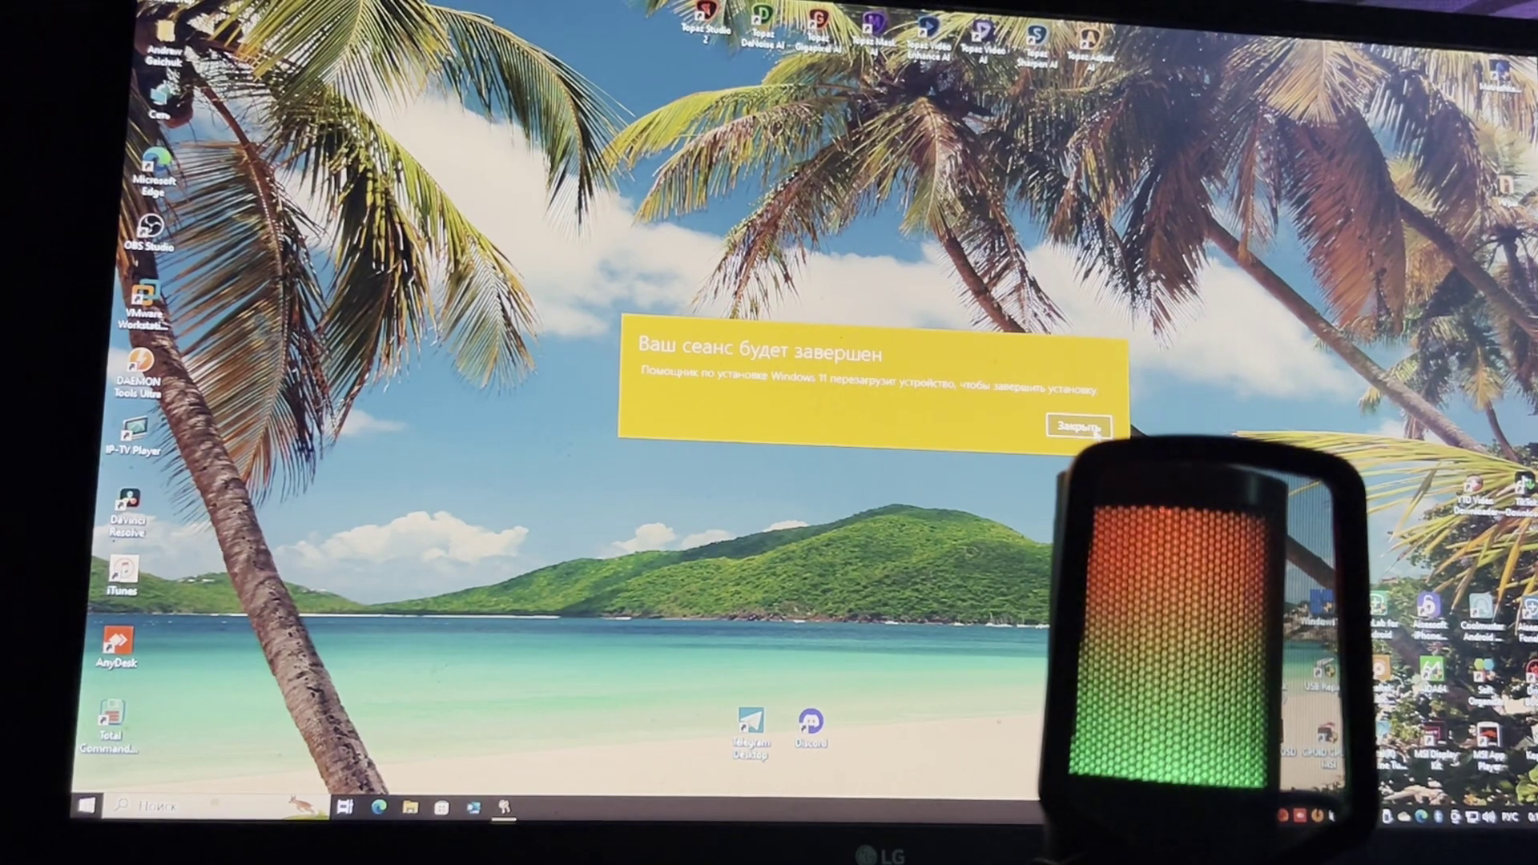
pyautogui.click(1096, 429)
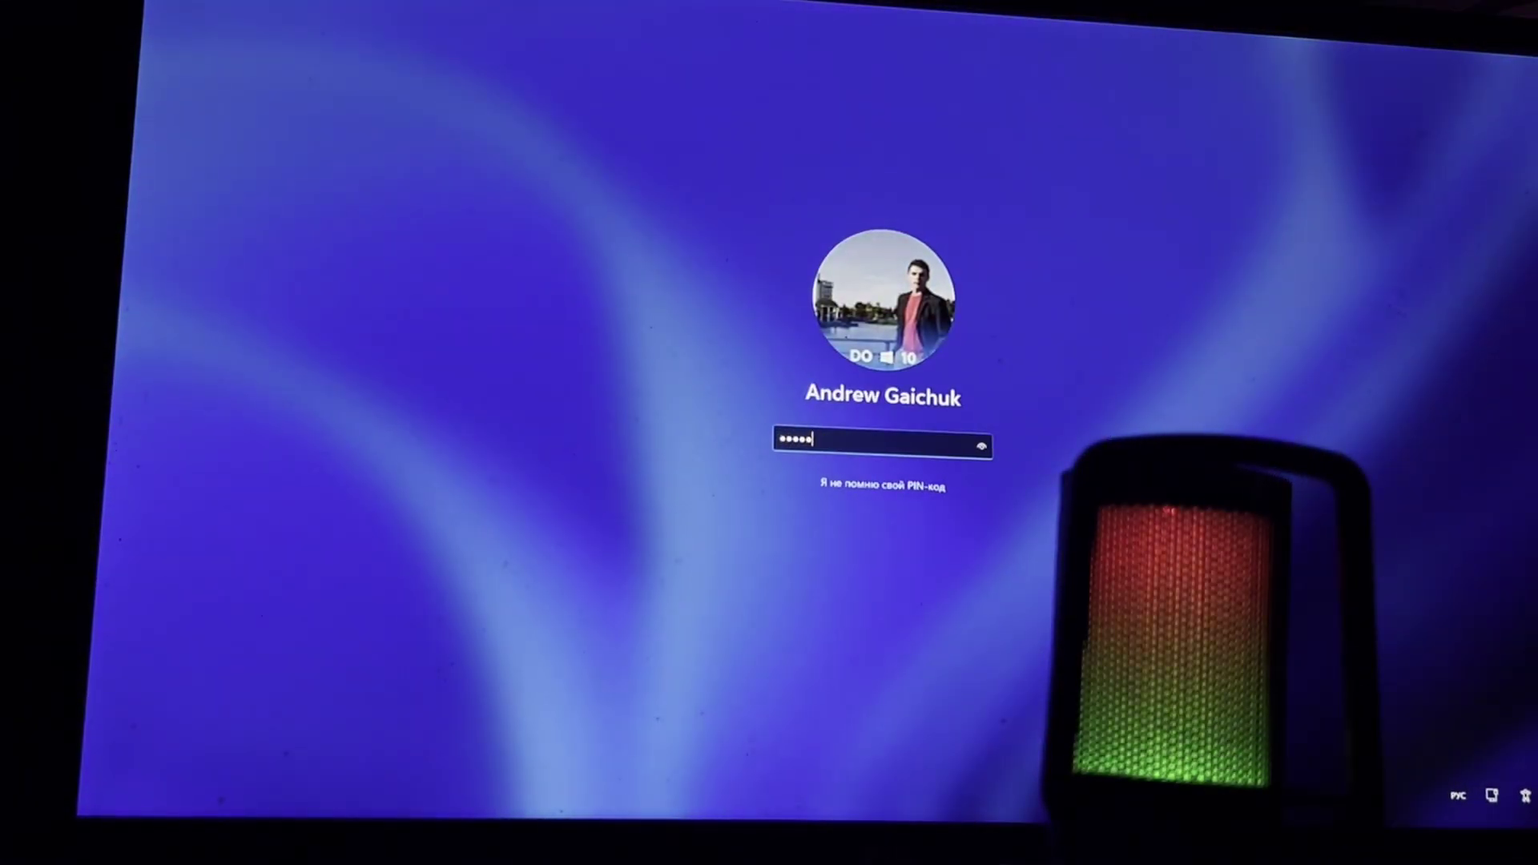
# Sign in to the upgraded system with the account PIN.
pyautogui.press('Return')
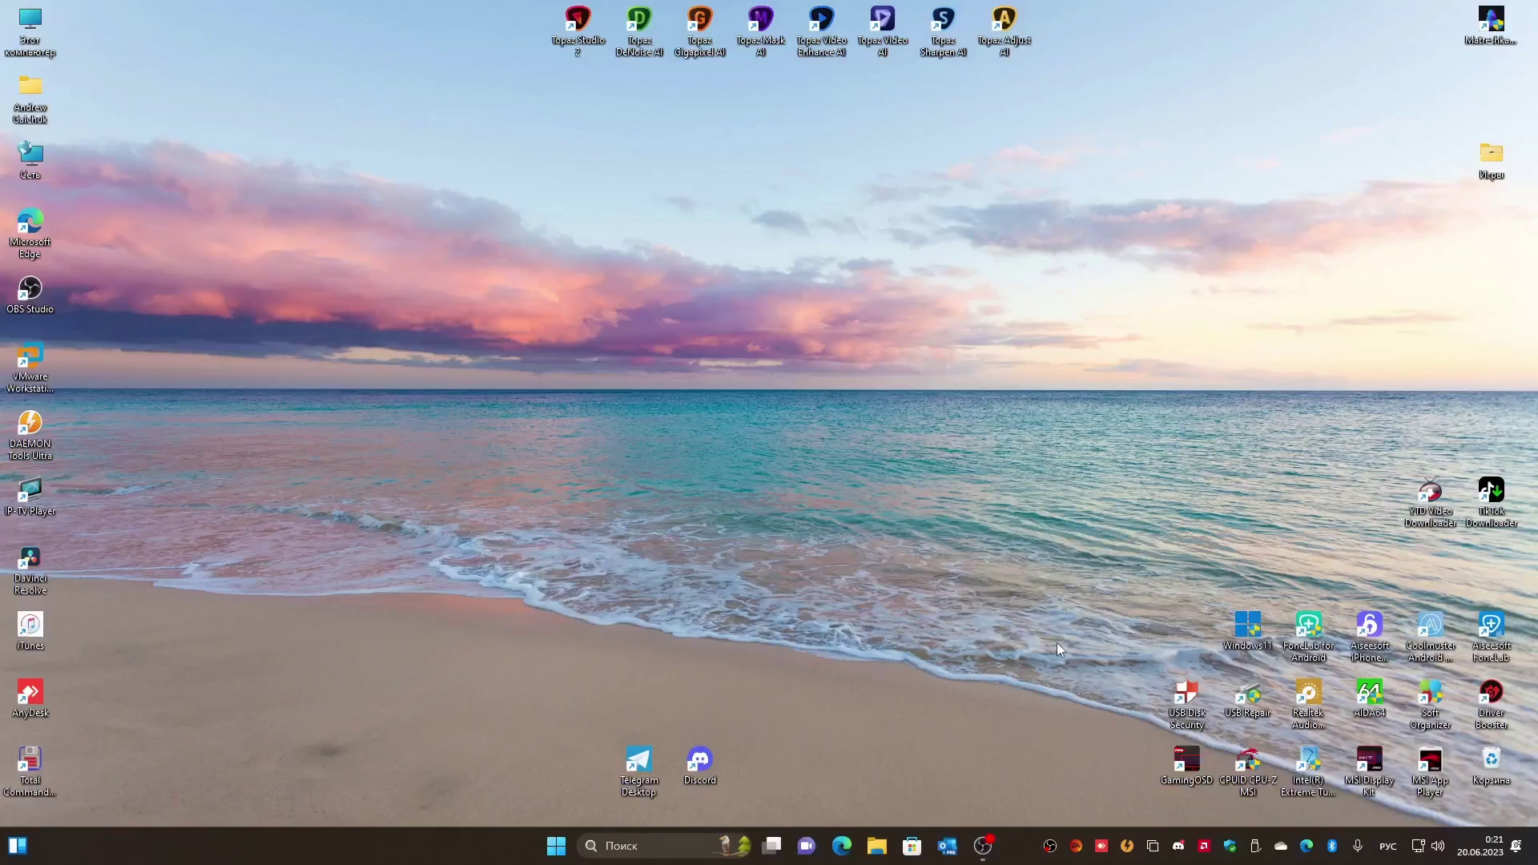
# Review the Windows Update and Windows Insider Program pages in the Windows 11 settings, and close Settings.
pyautogui.click(559, 847)
pyautogui.click(965, 370)
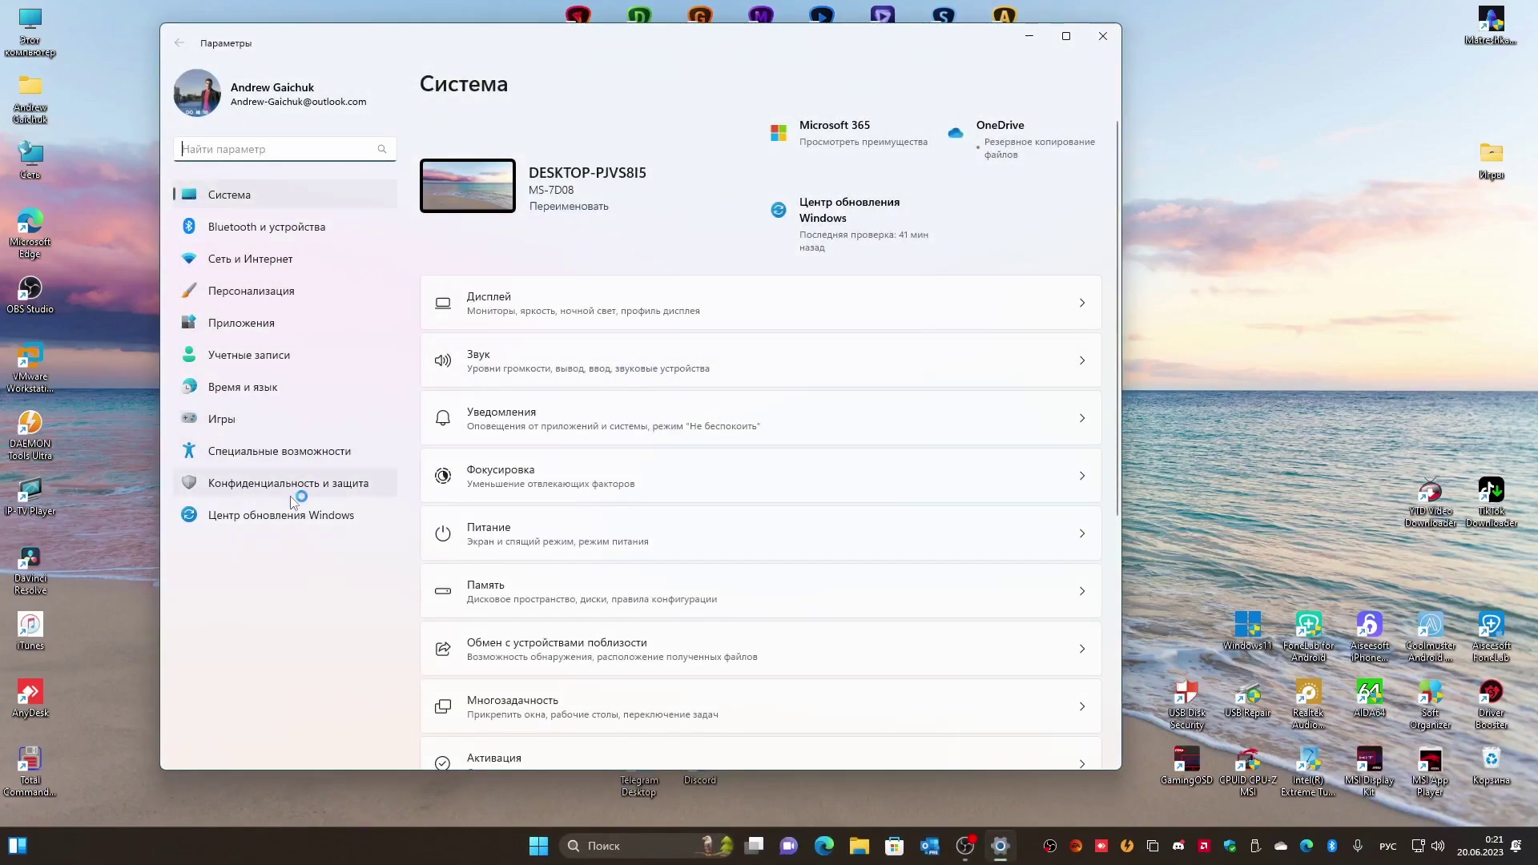
pyautogui.click(304, 515)
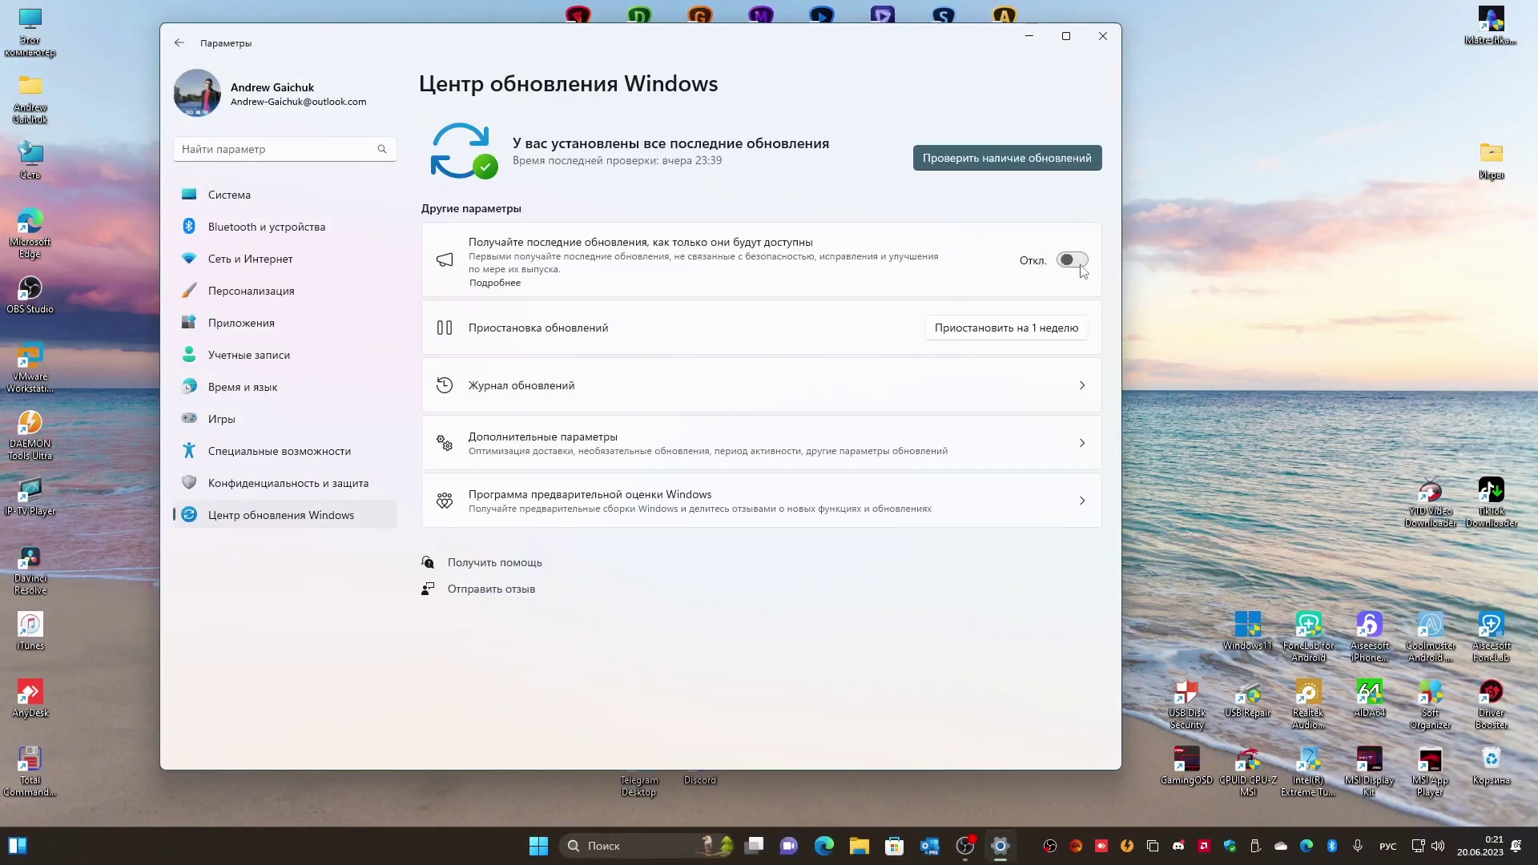
pyautogui.click(633, 501)
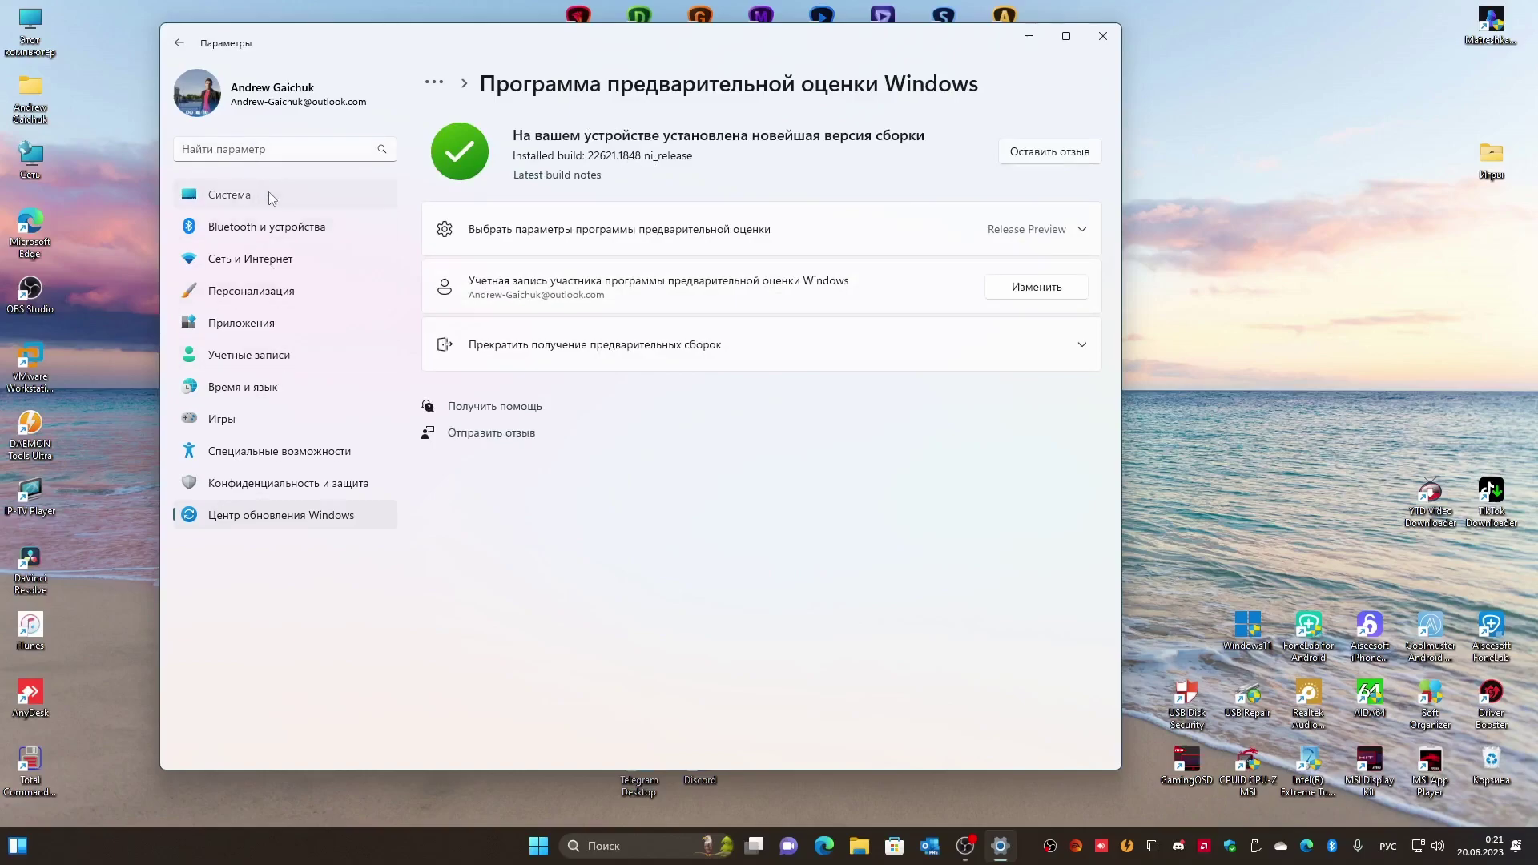
pyautogui.click(179, 43)
pyautogui.click(1103, 36)
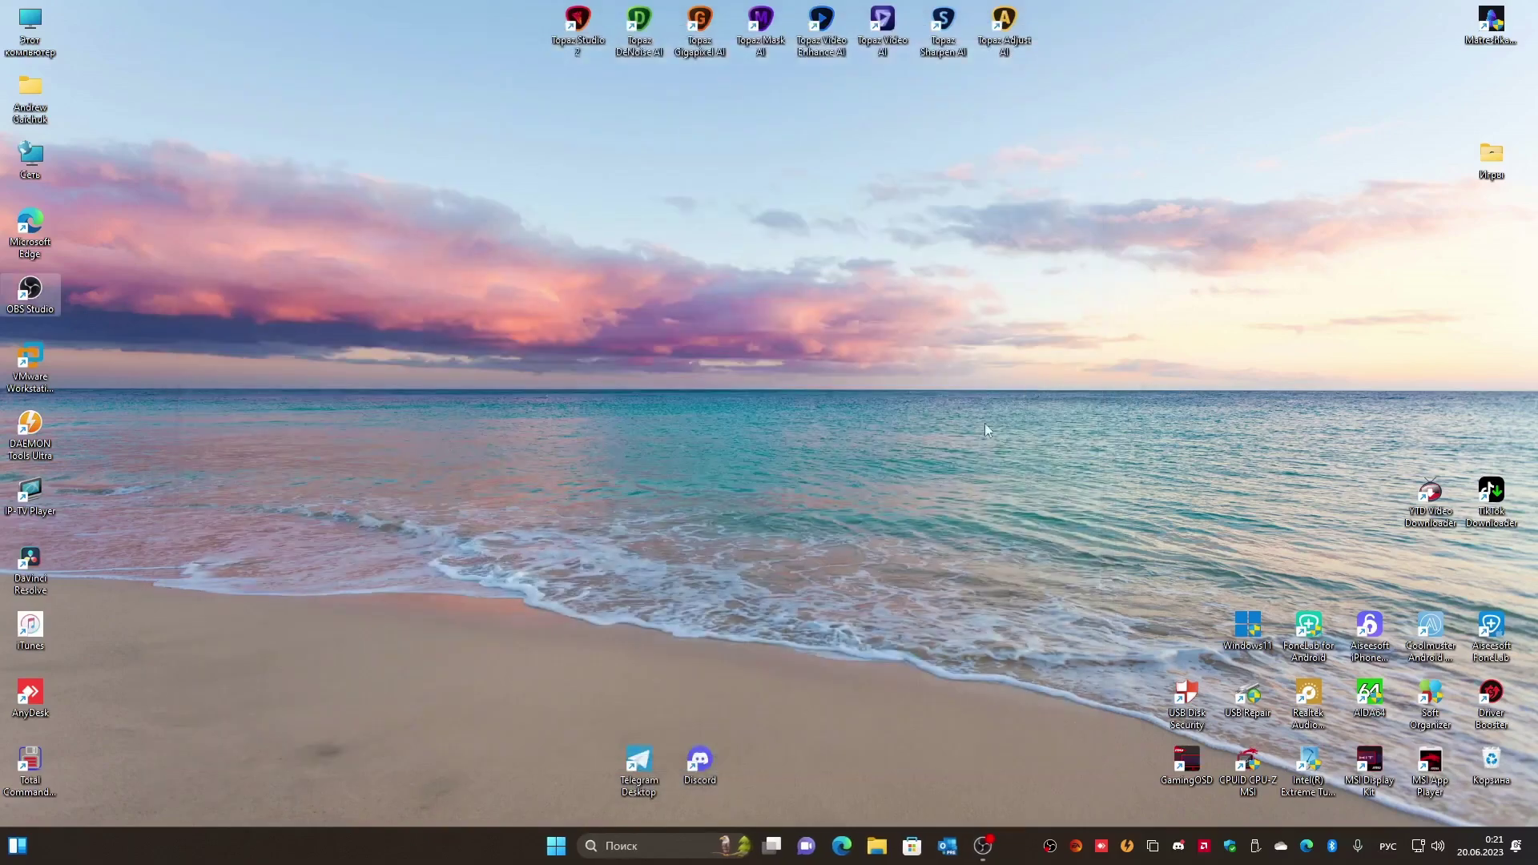
# Search for "очистка диска", open Disk Cleanup, and start scanning drive C:.
pyautogui.click(669, 845)
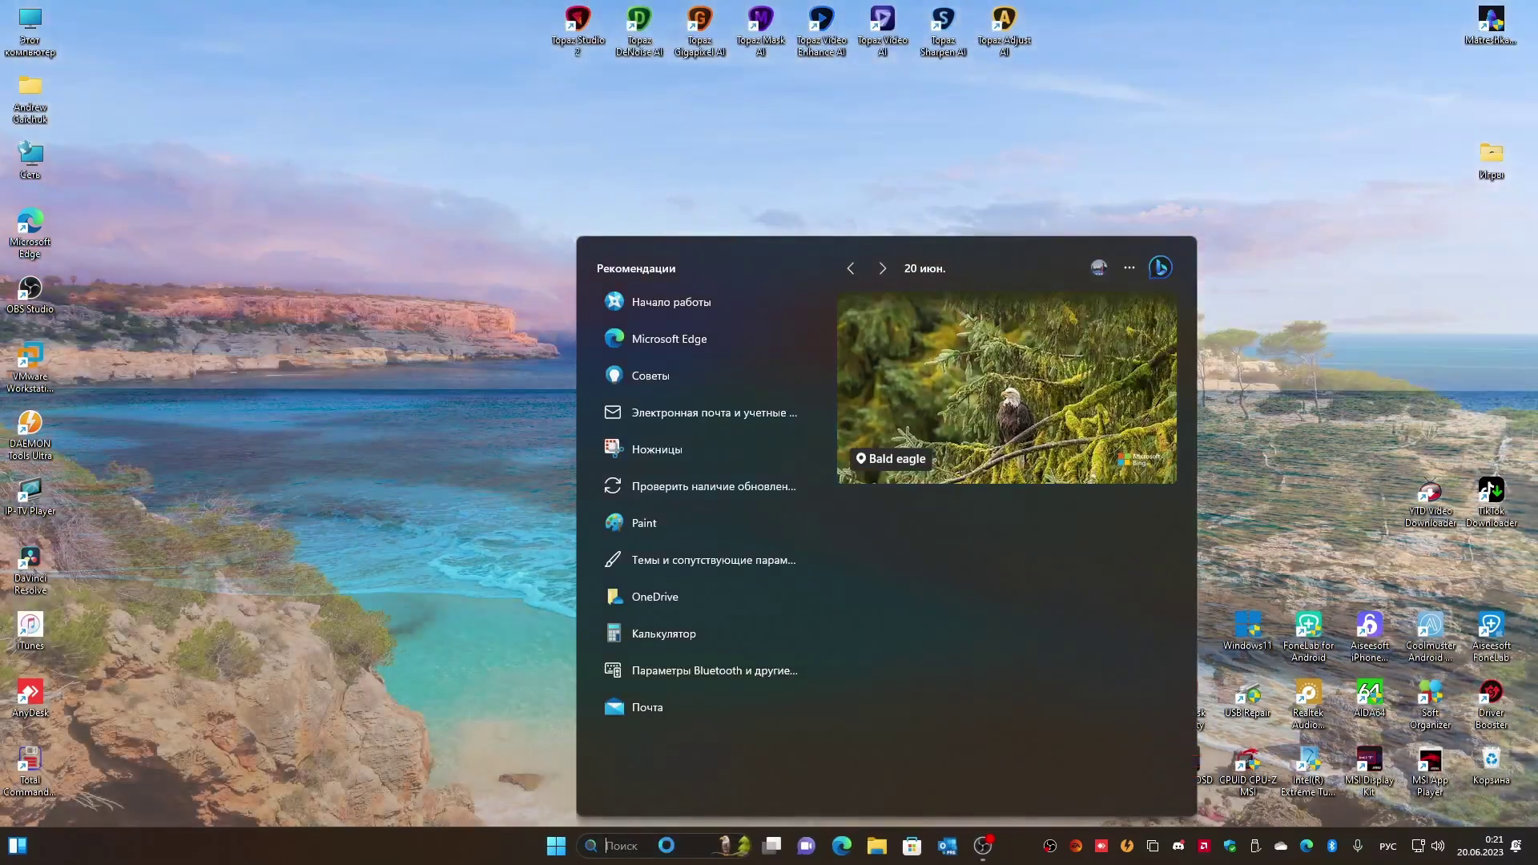
pyautogui.write('очистка диска')
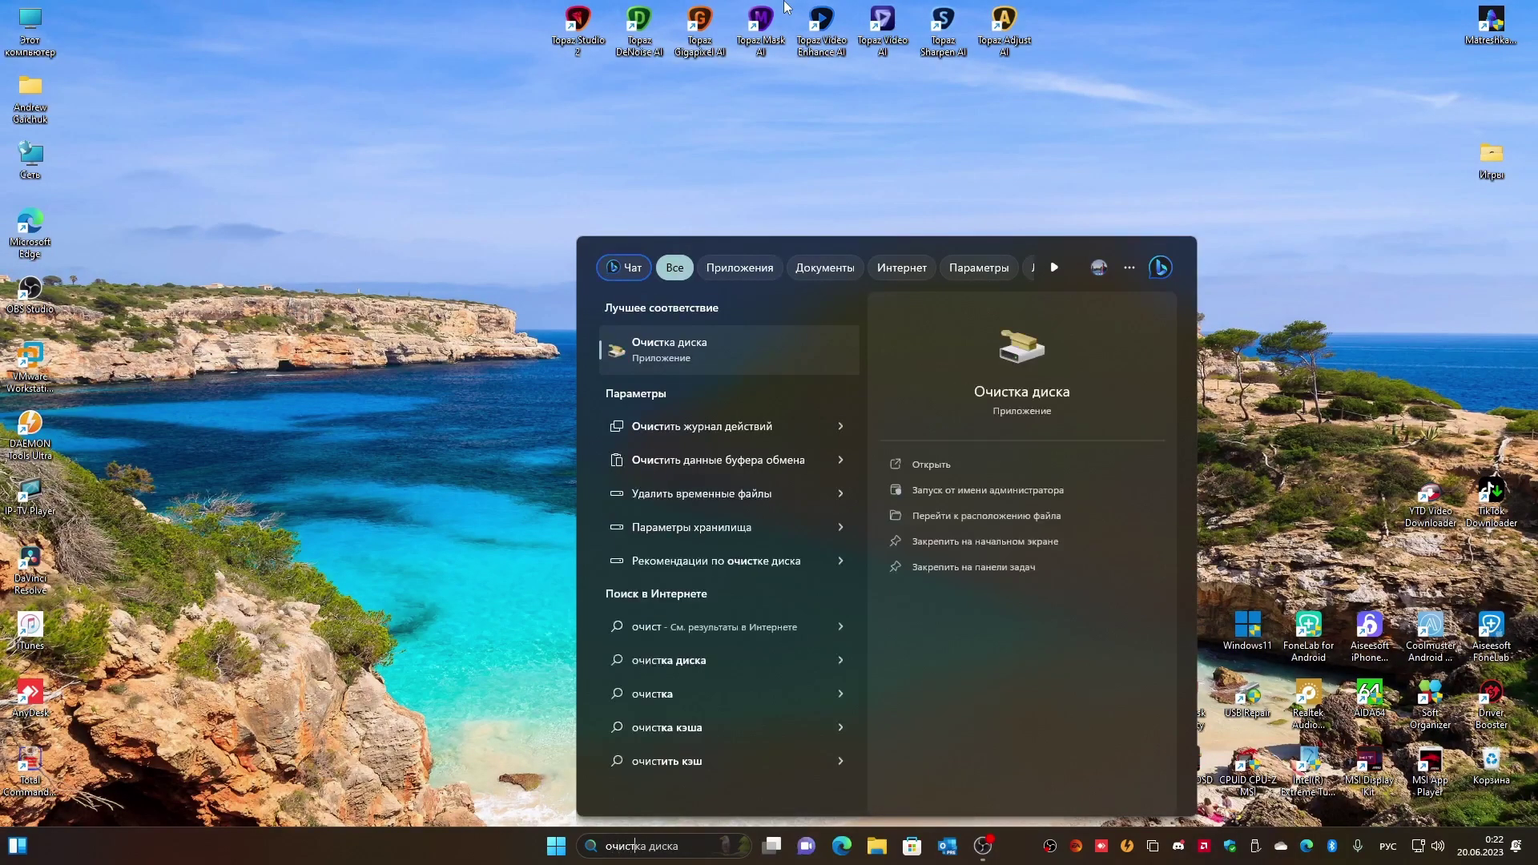
pyautogui.click(735, 356)
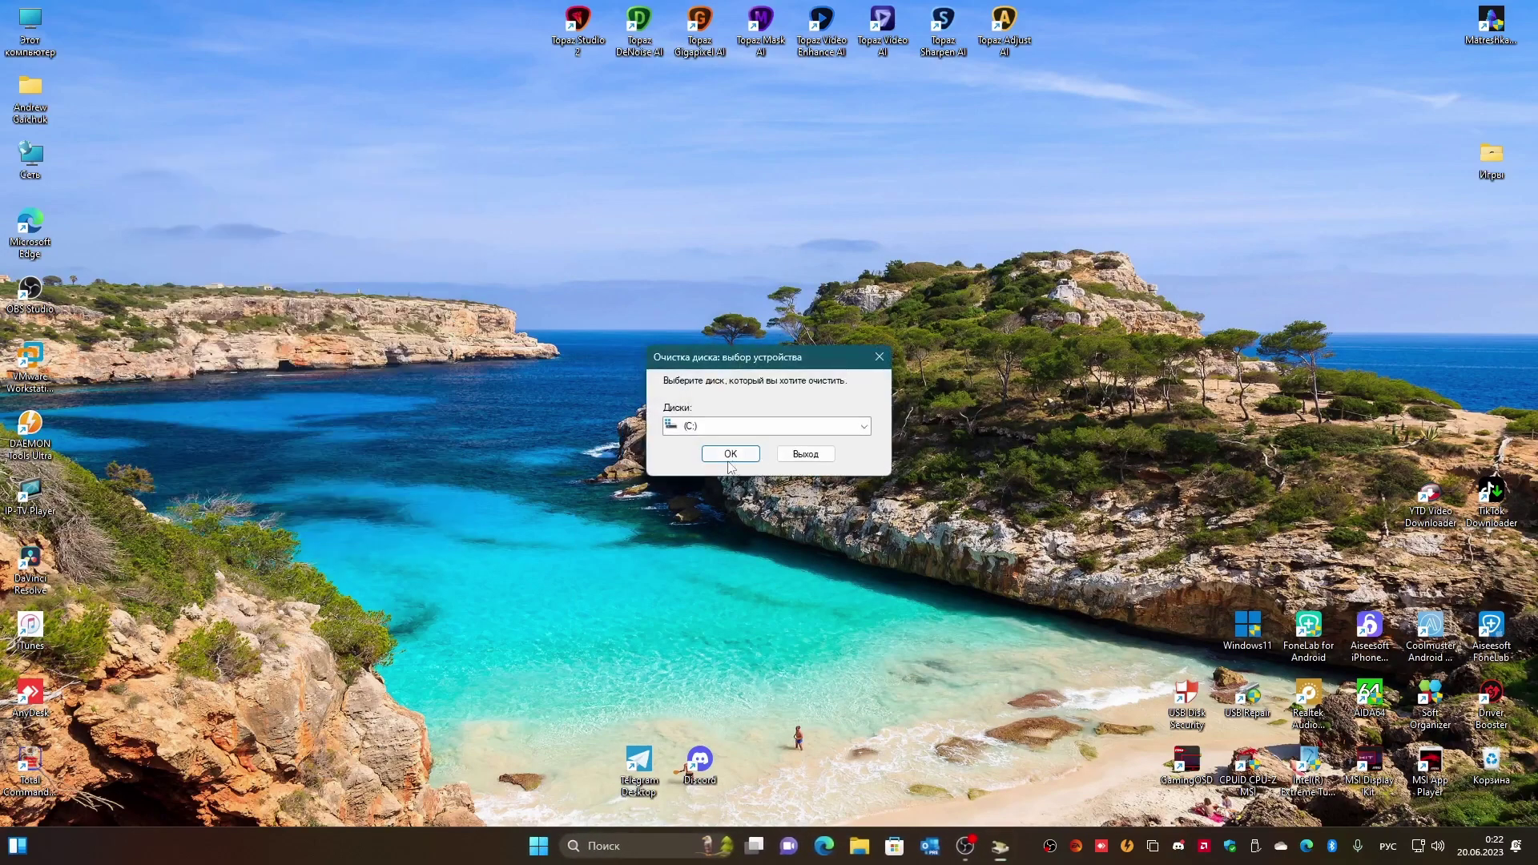
pyautogui.click(732, 454)
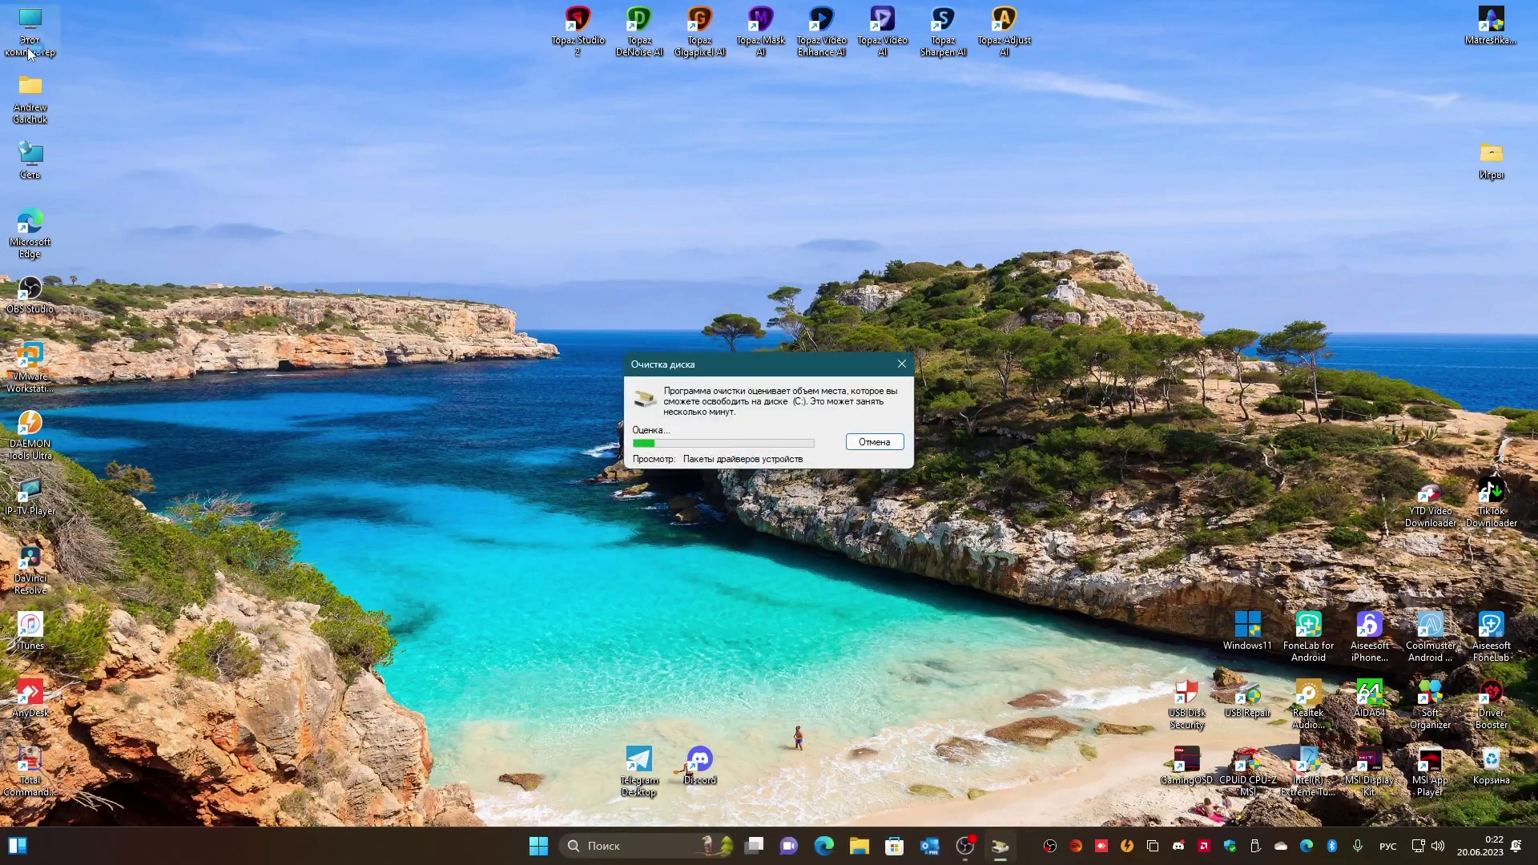
# Open drive C: in File Explorer and locate the Windows.old folder.
pyautogui.press('super+e')
pyautogui.doubleClick(683, 302)
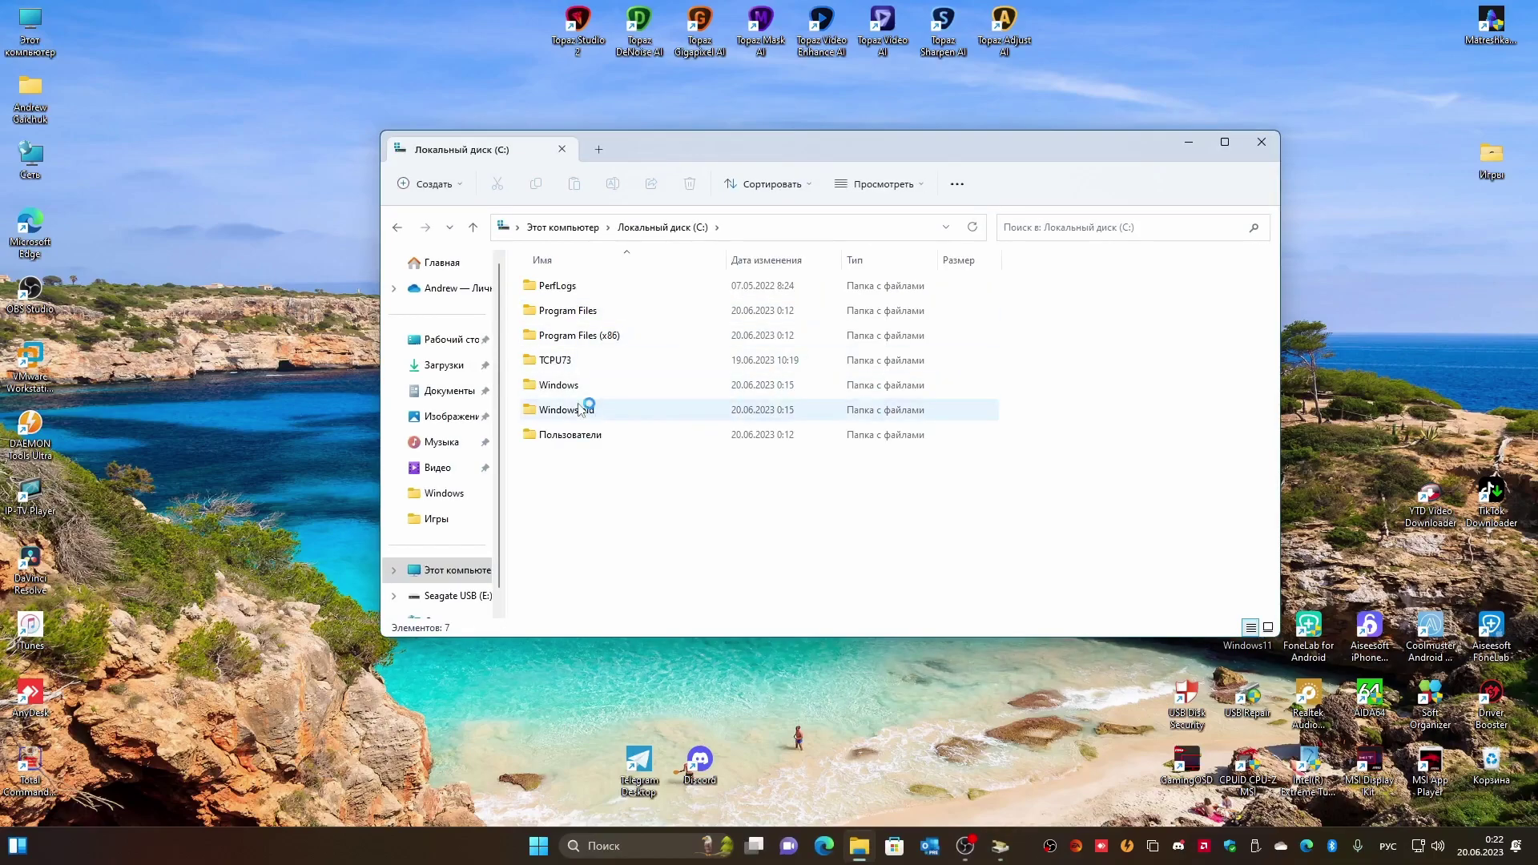
pyautogui.click(555, 414)
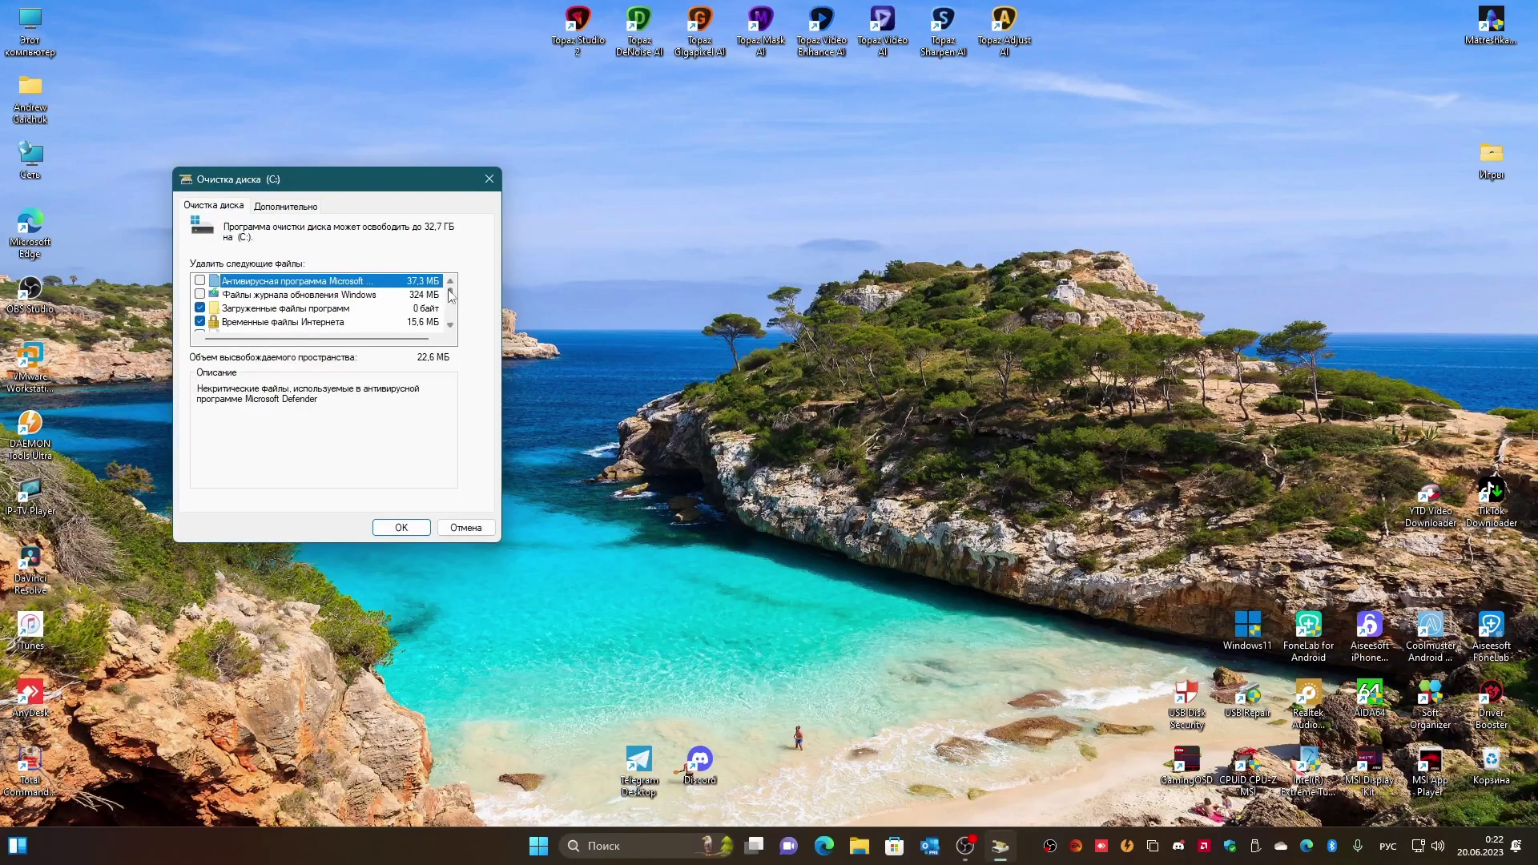
# Mark "Предыдущие установки Windows" and "Корзина" for deletion in the Disk Cleanup list for drive C:.
pyautogui.scroll(-2, 429, 292)
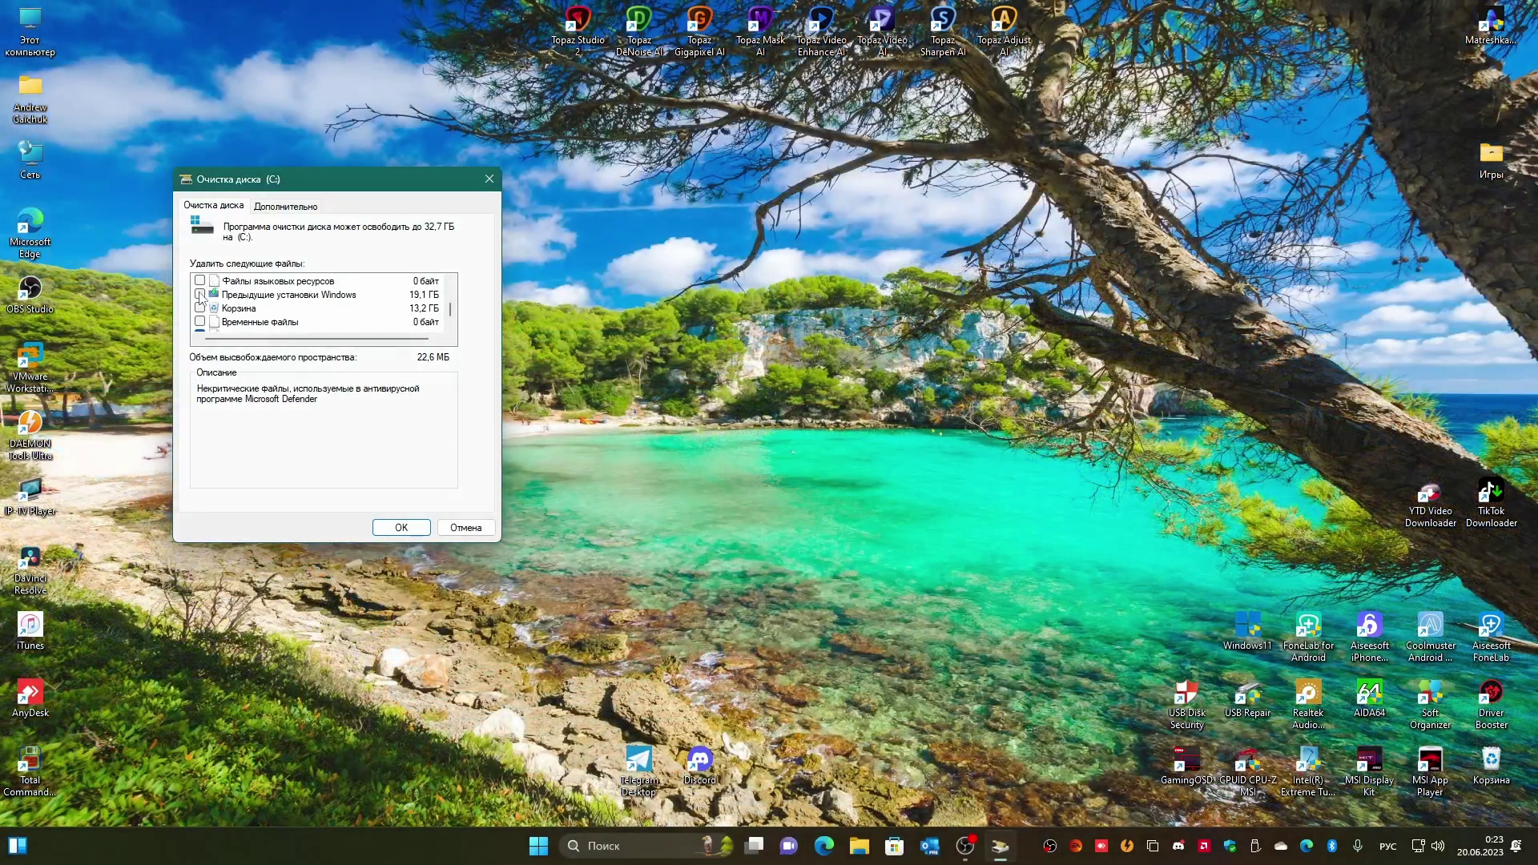
pyautogui.click(200, 294)
pyautogui.click(201, 307)
pyautogui.click(451, 323)
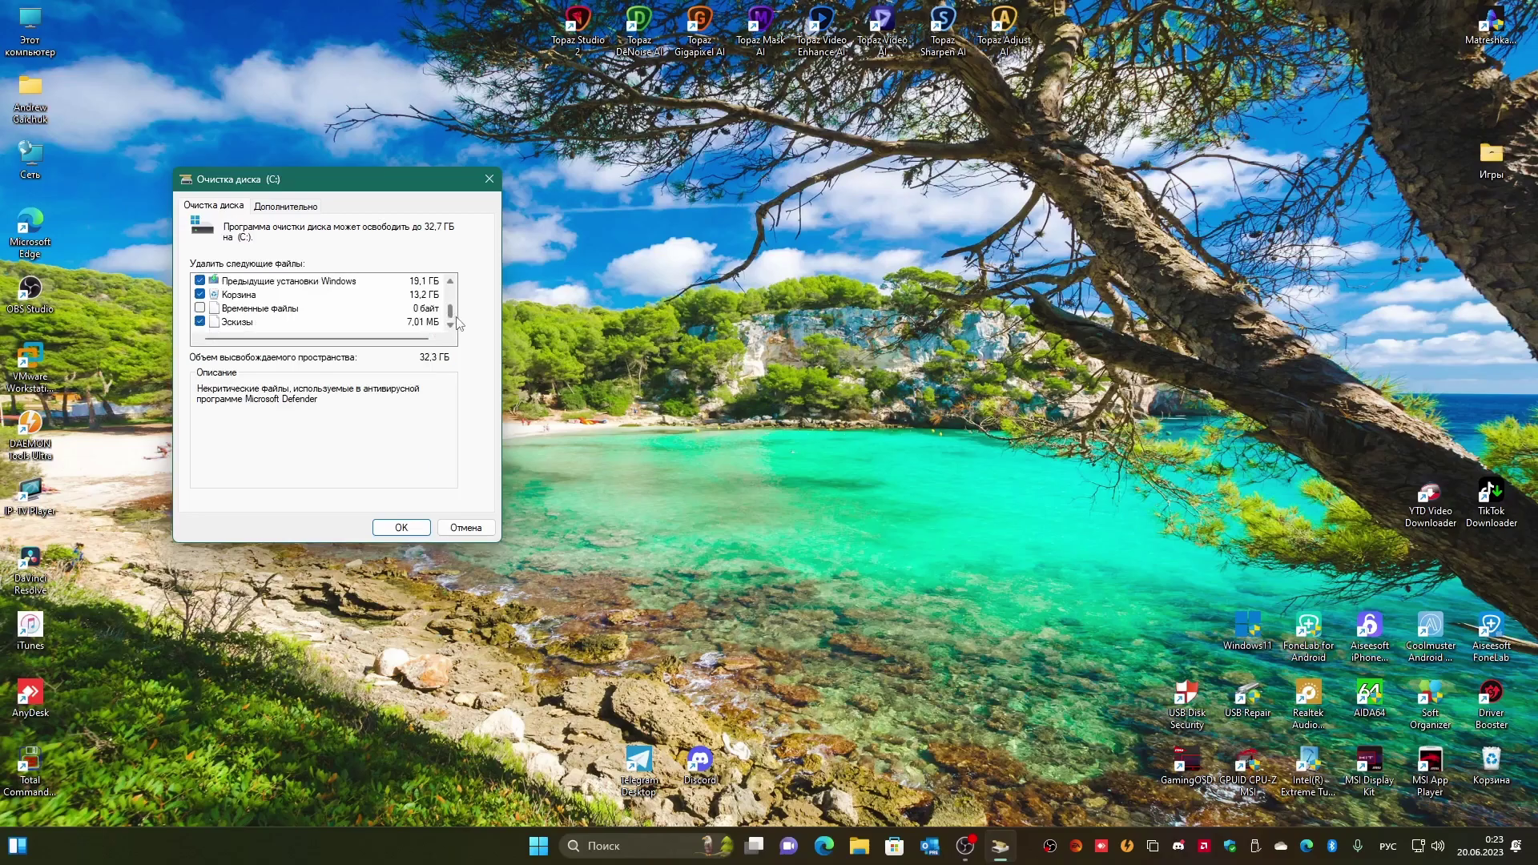
pyautogui.moveTo(454, 313); pyautogui.dragTo(452, 290)
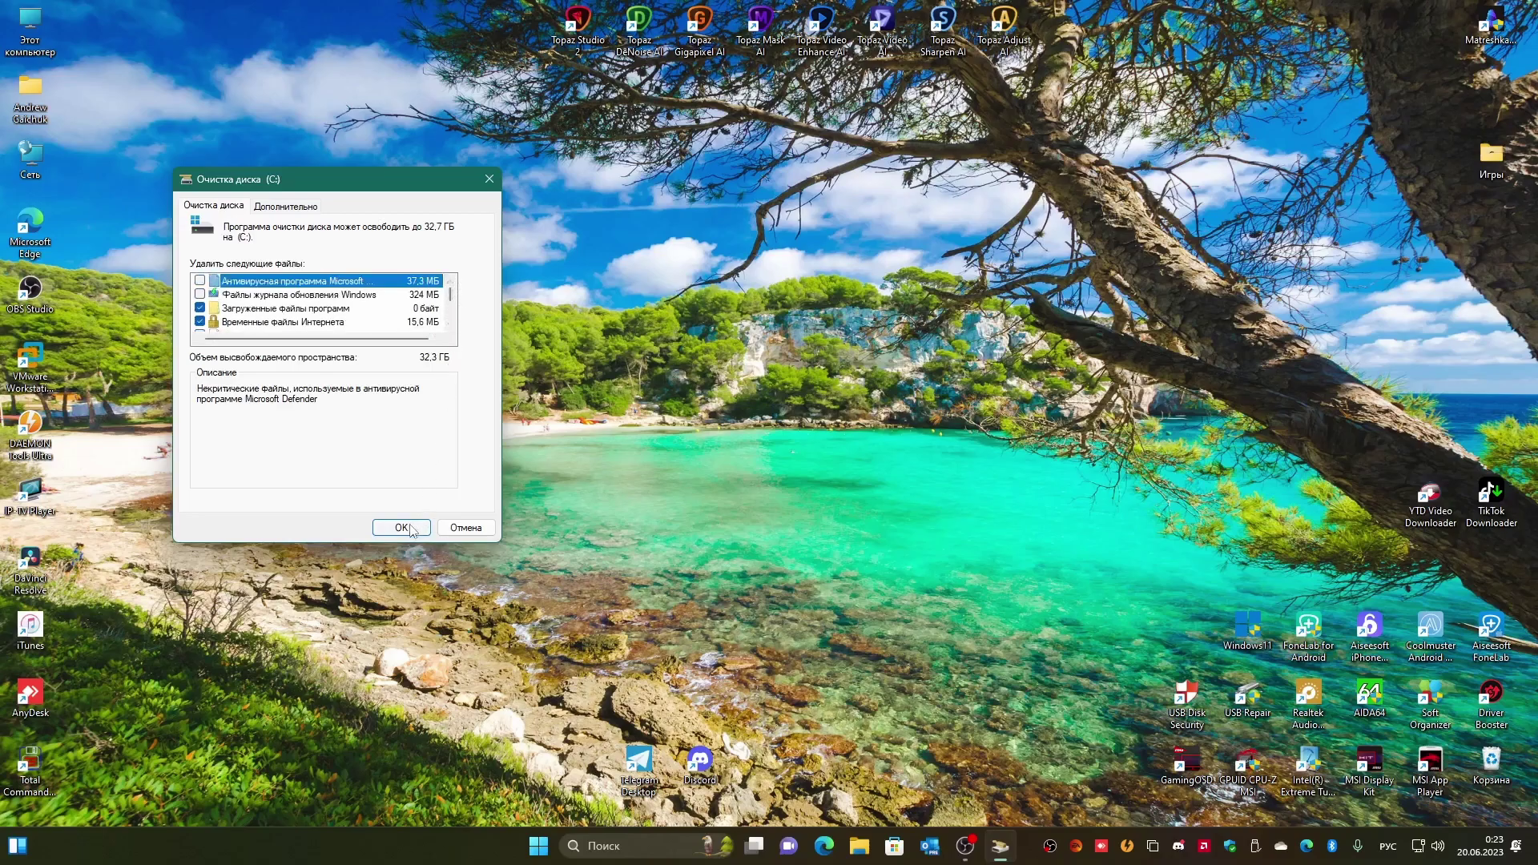
# Check the free space on drive C: in "Этот компьютер" and close the window.
pyautogui.click(41, 24)
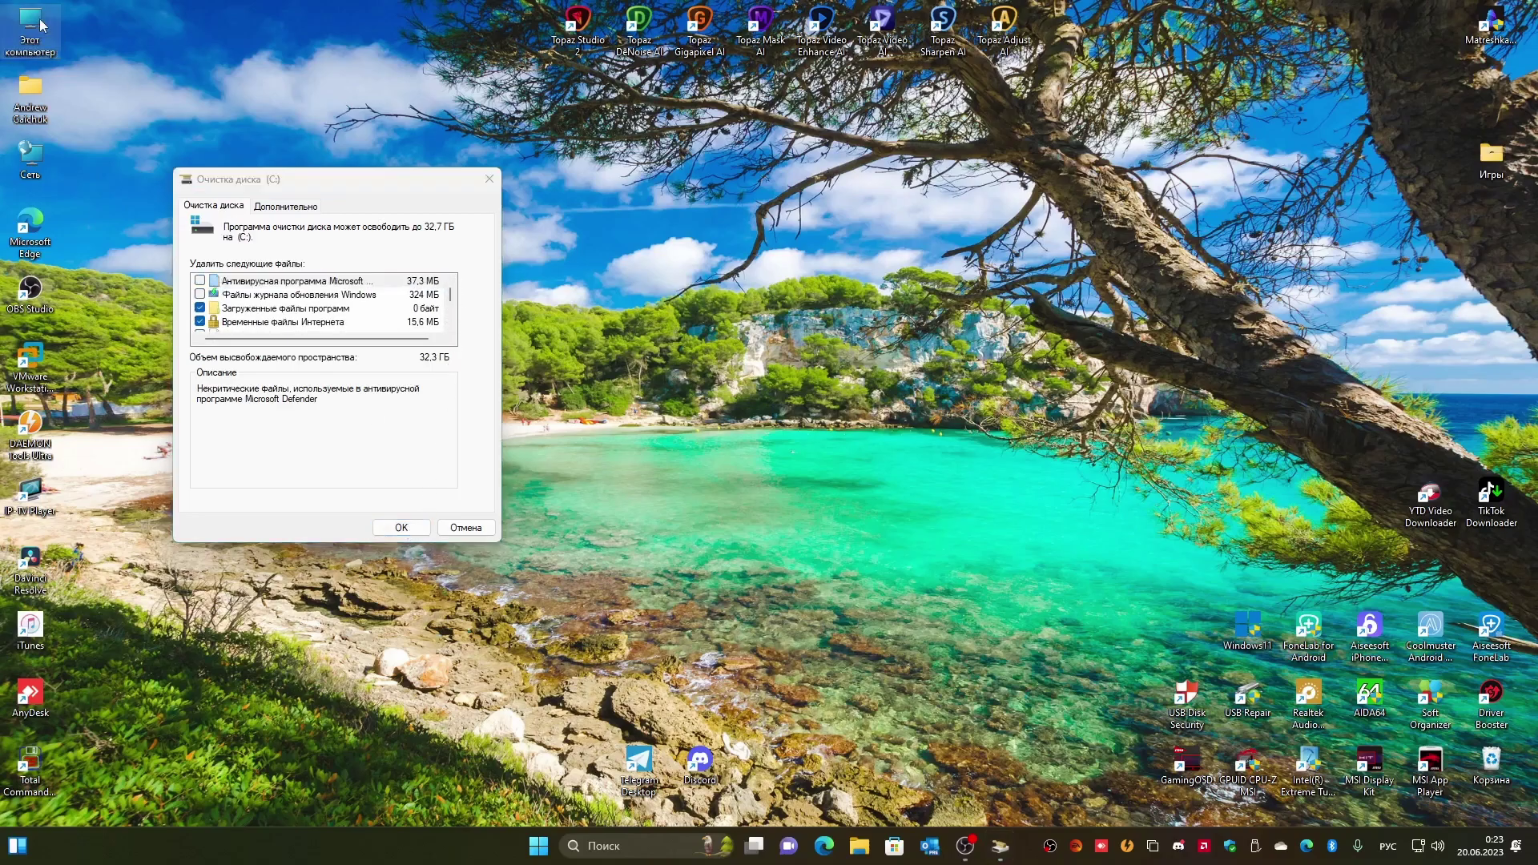
pyautogui.doubleClick(40, 24)
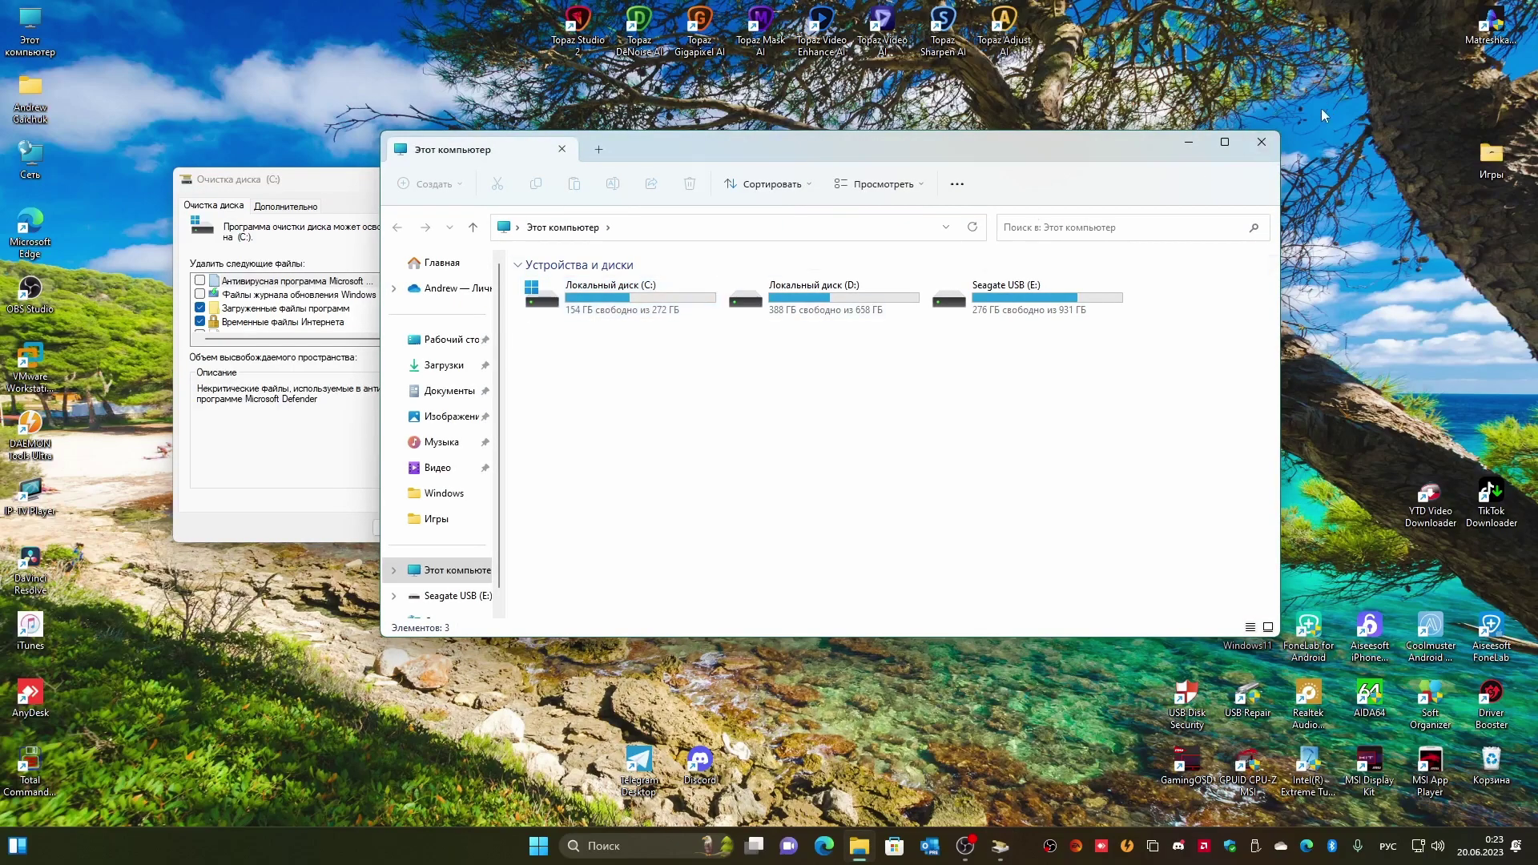
pyautogui.click(1262, 142)
# Start the cleanup of drive C: and confirm permanent deletion of the files, including the previous Windows installations.
pyautogui.click(395, 524)
pyautogui.click(716, 449)
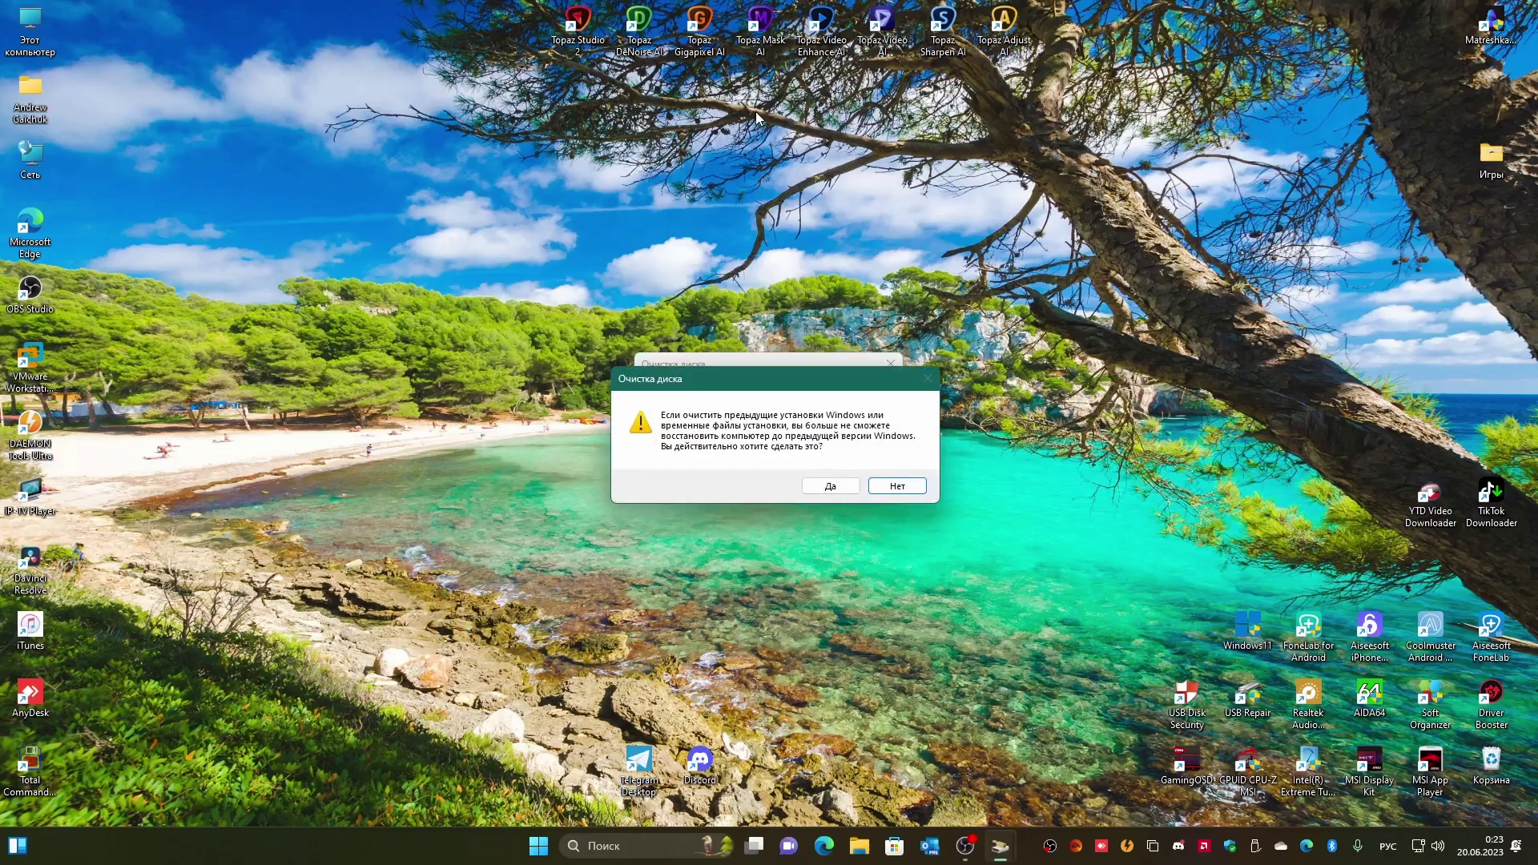
pyautogui.click(825, 485)
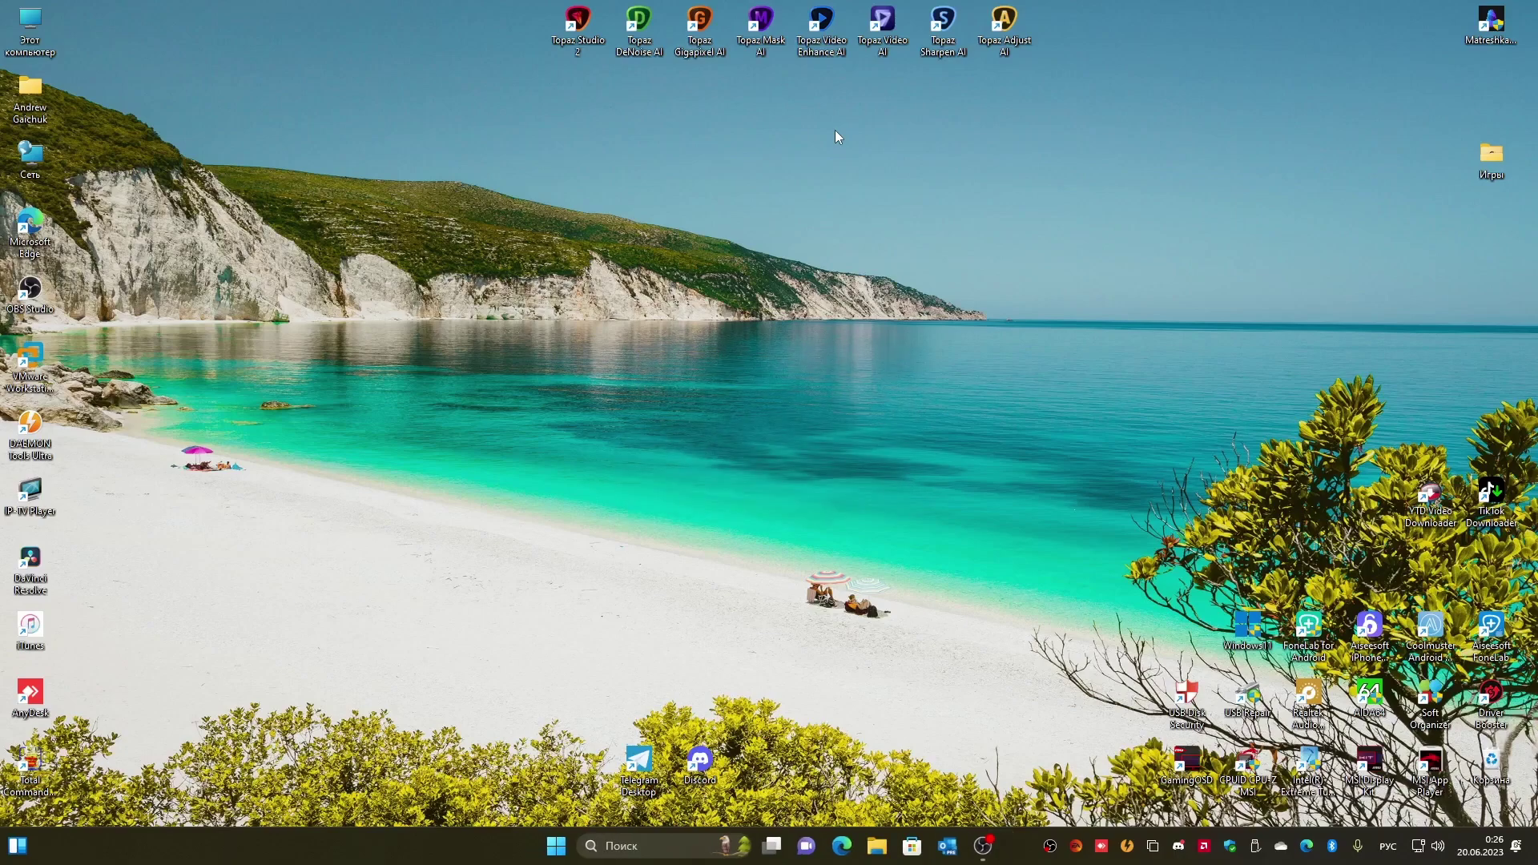
# Open drive C: in File Explorer, delete the PerfLogs folder, and close the window.
pyautogui.doubleClick(29, 24)
pyautogui.doubleClick(641, 308)
pyautogui.rightClick(596, 290)
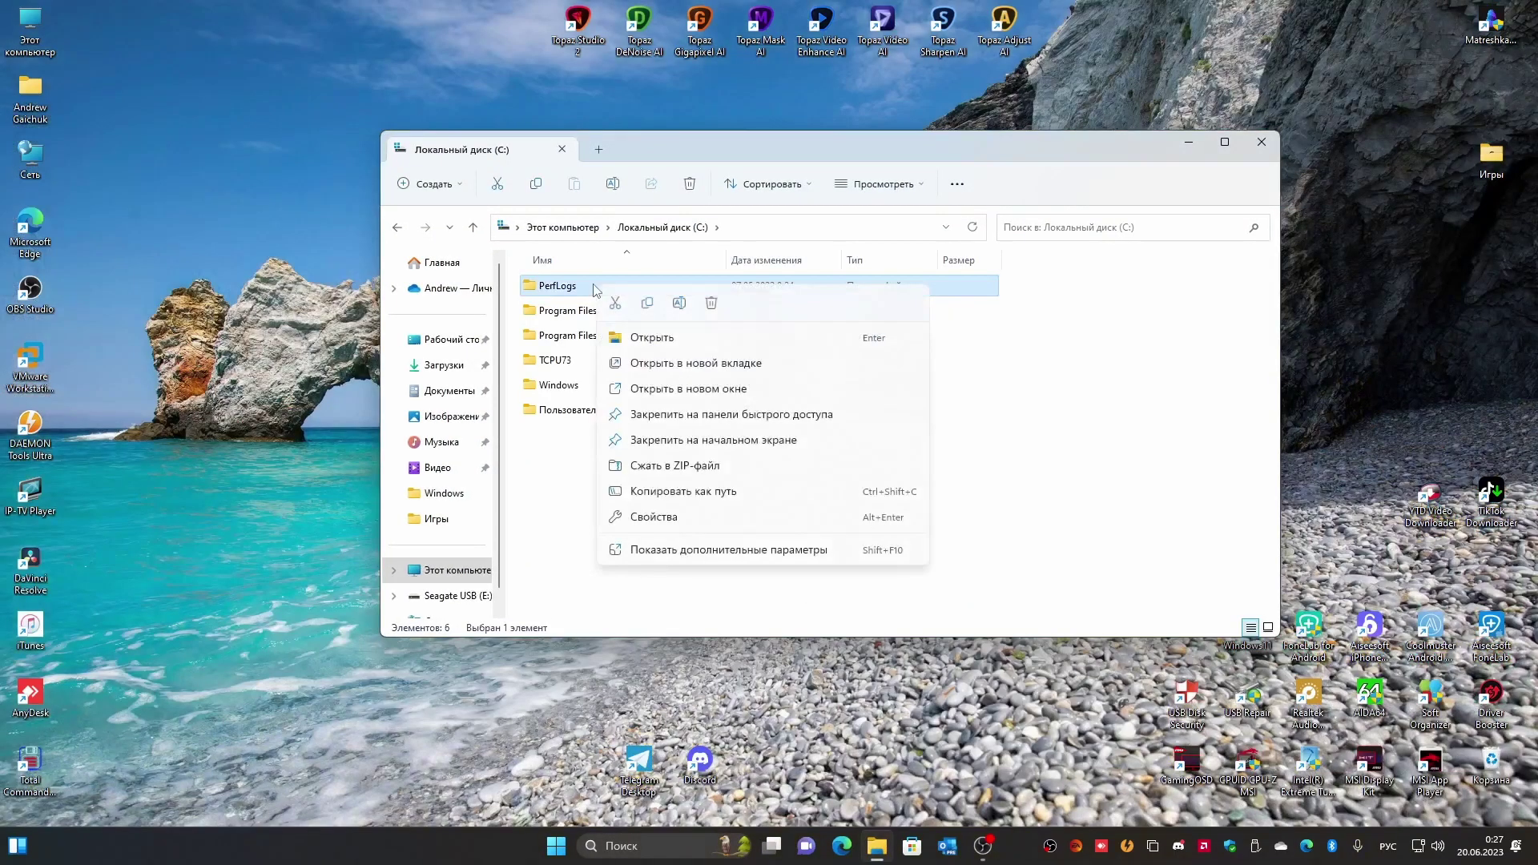
pyautogui.click(711, 302)
pyautogui.click(1262, 143)
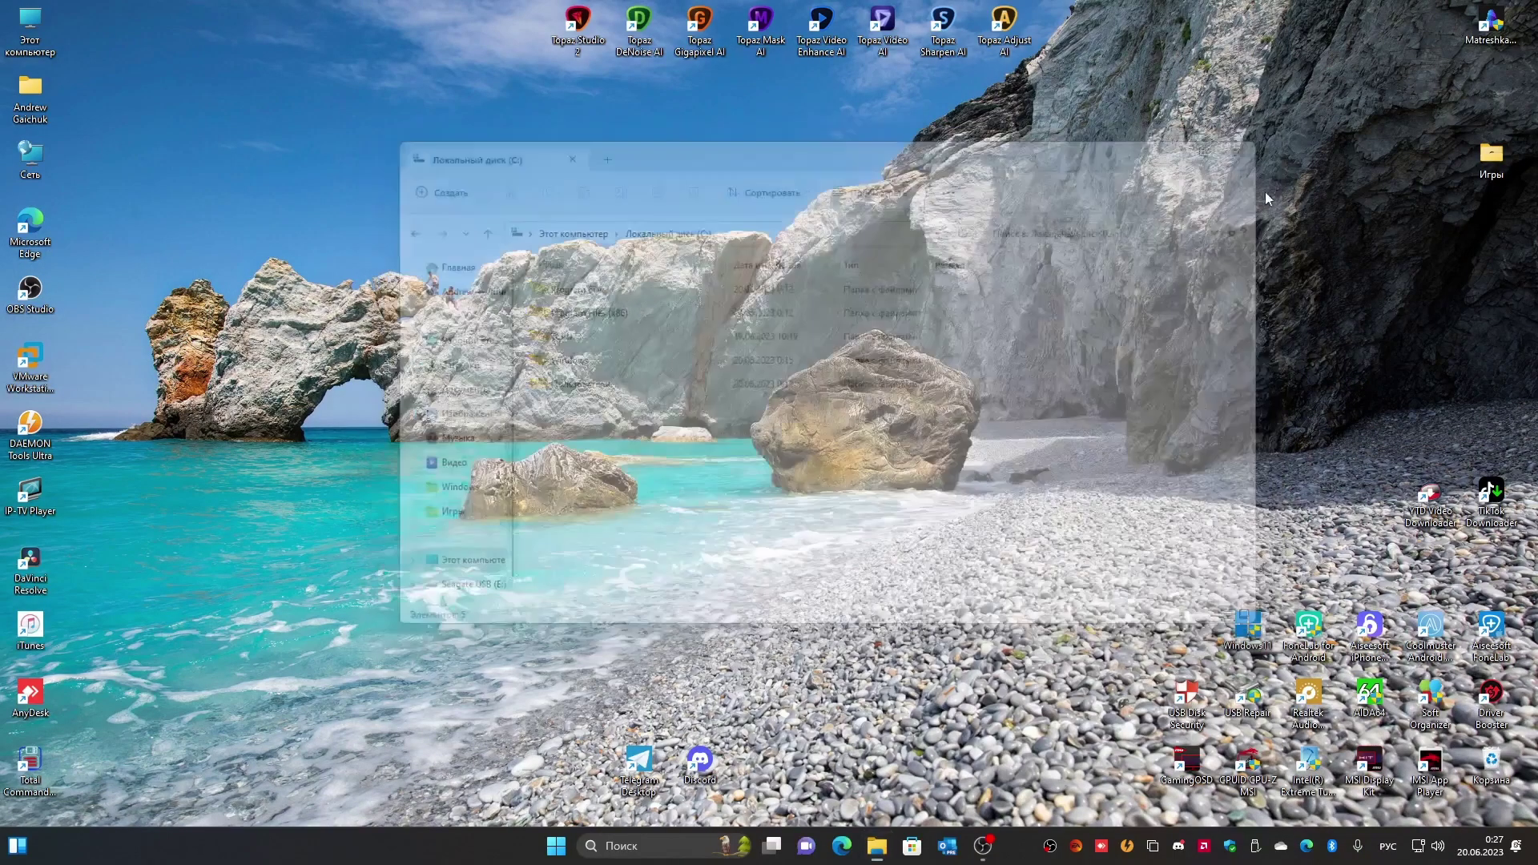
# Run the Windows 11 Installation Assistant from the desktop to check for a newer version, and close it.
pyautogui.moveTo(904, 240); pyautogui.dragTo(512, 618)
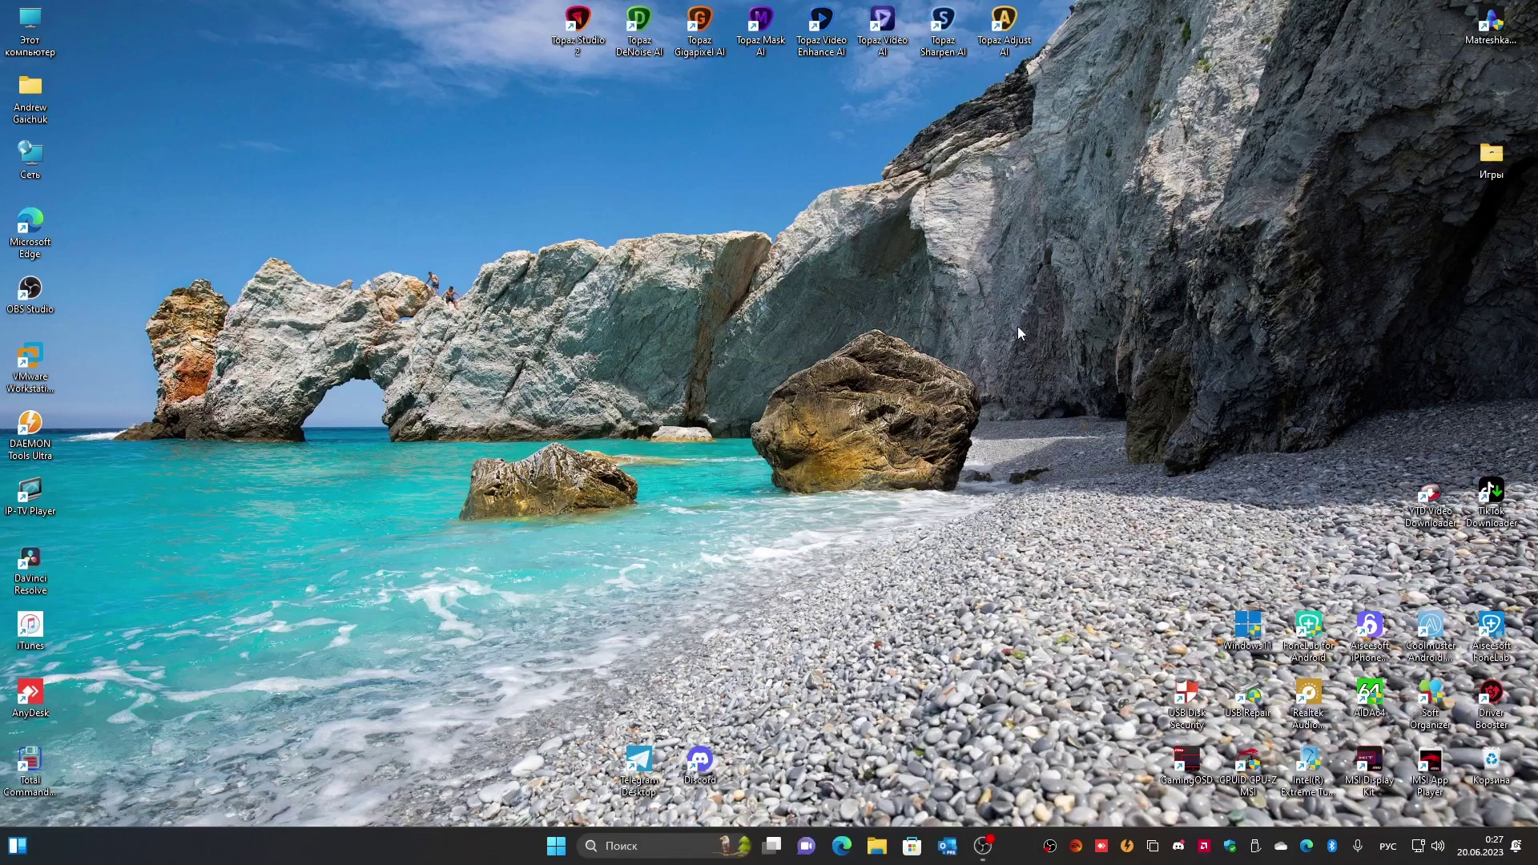
pyautogui.doubleClick(1251, 622)
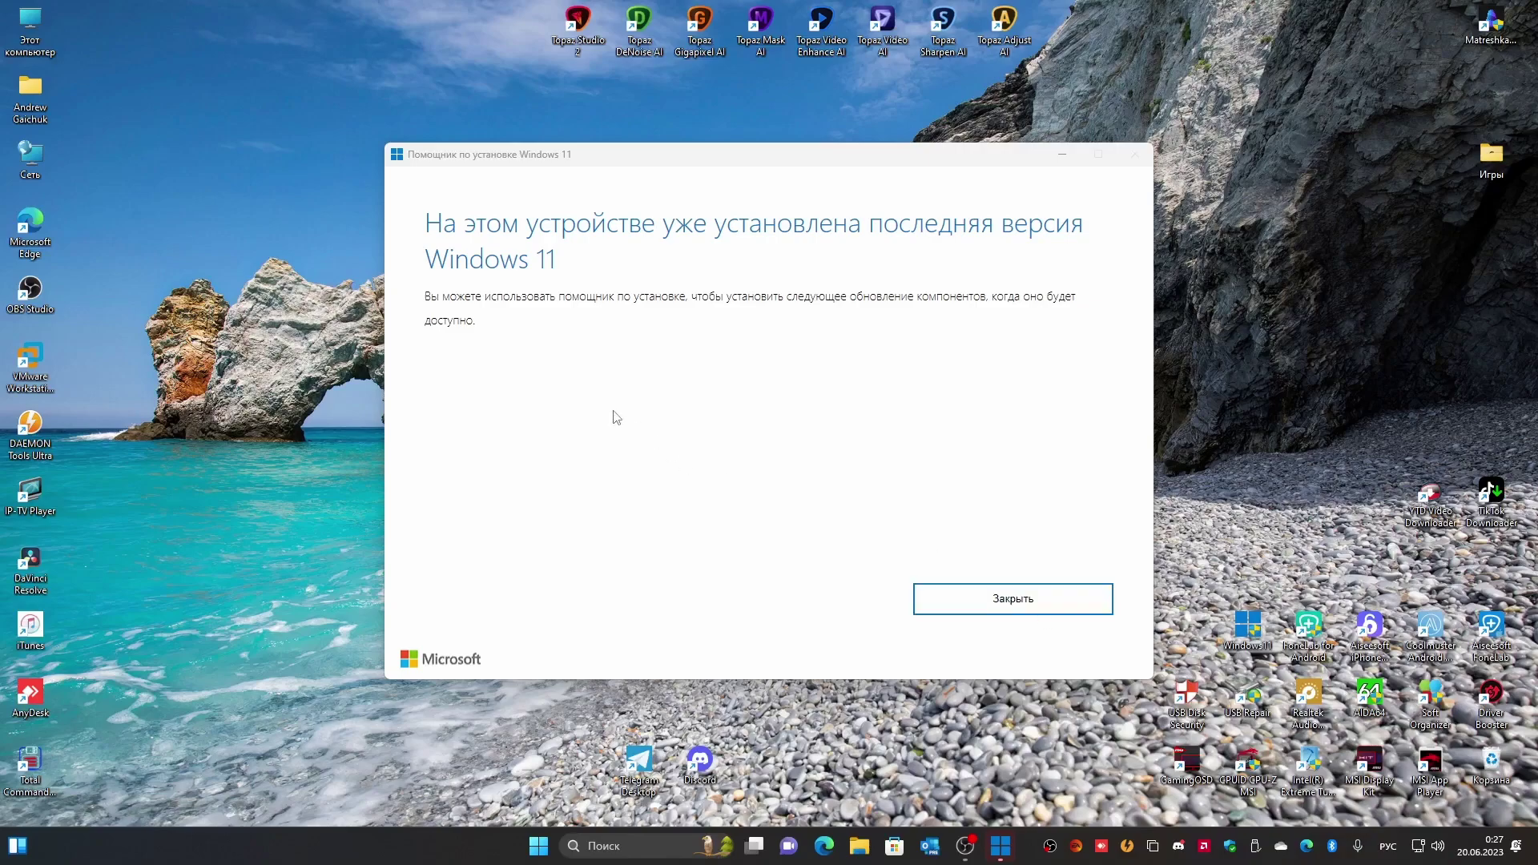
pyautogui.click(1018, 611)
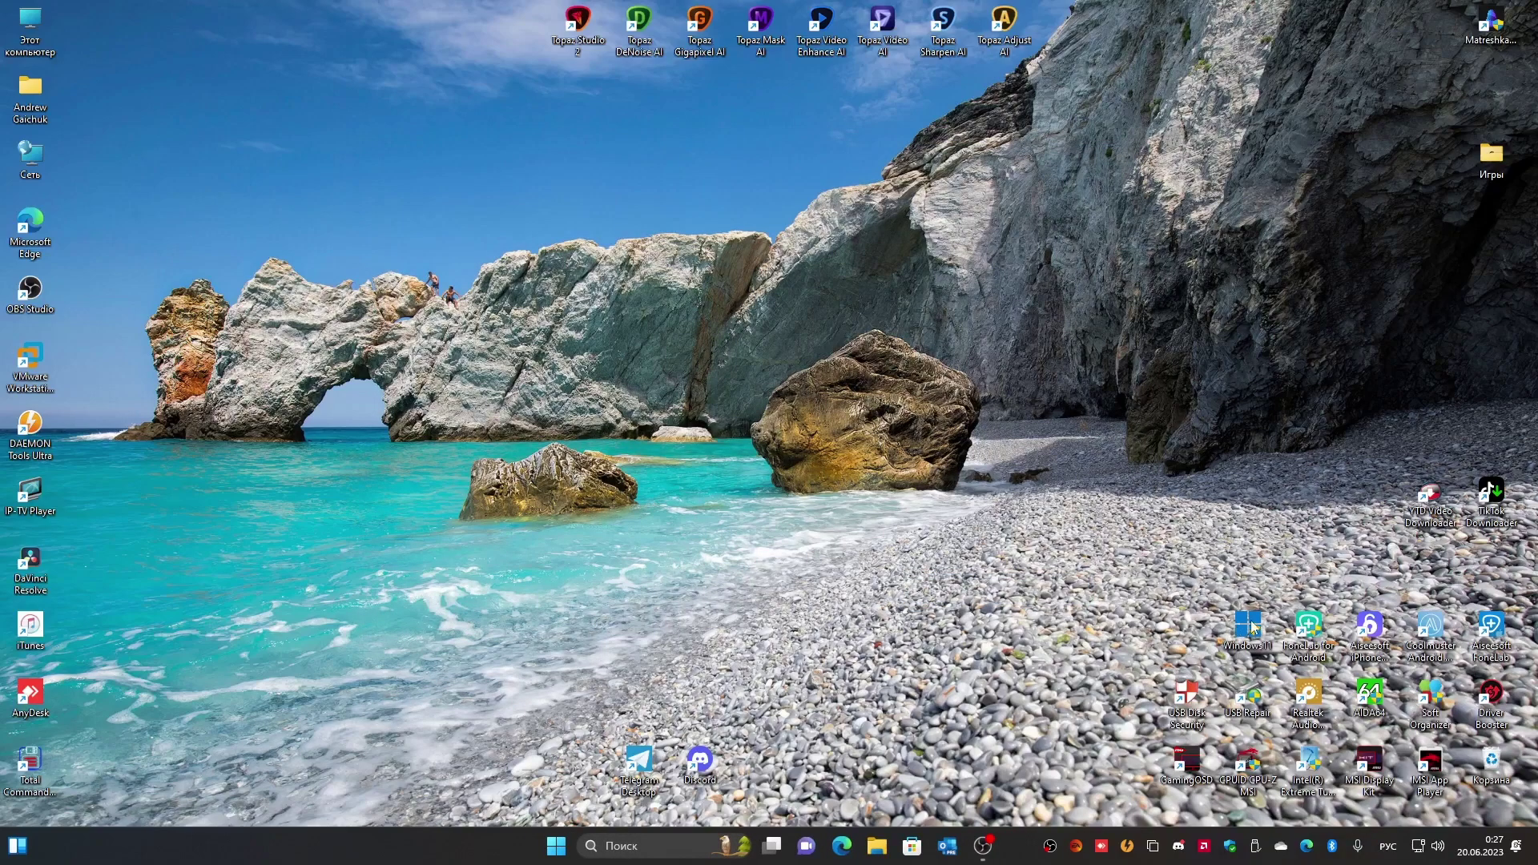